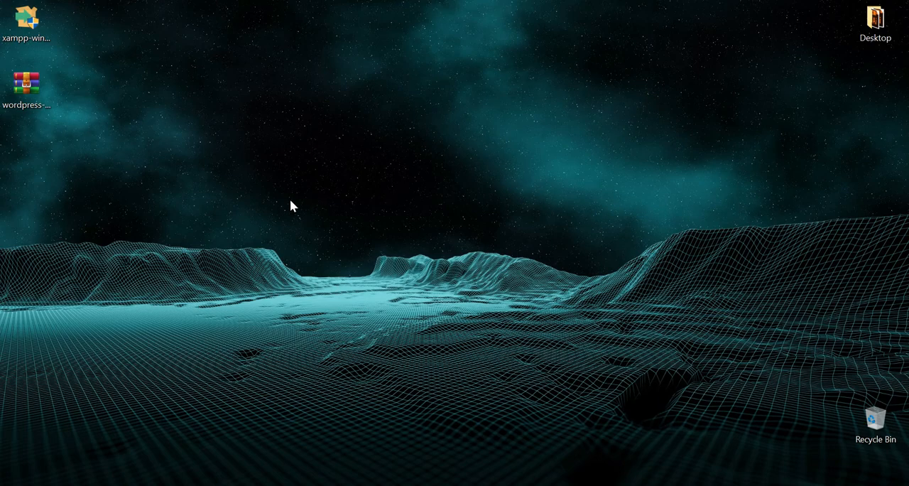
Open Chrome and search the web for xampp
{"action": "left_click", "coordinate": [56, 485]}
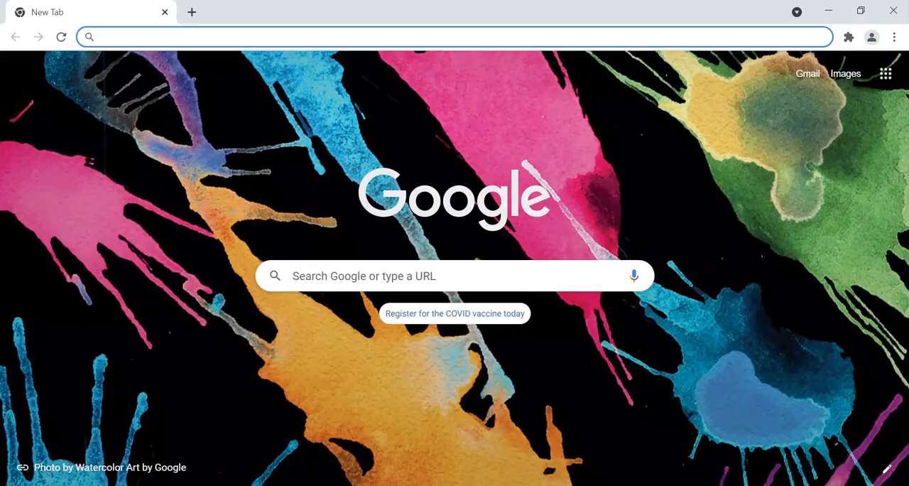
{"action": "type", "text": "x"}
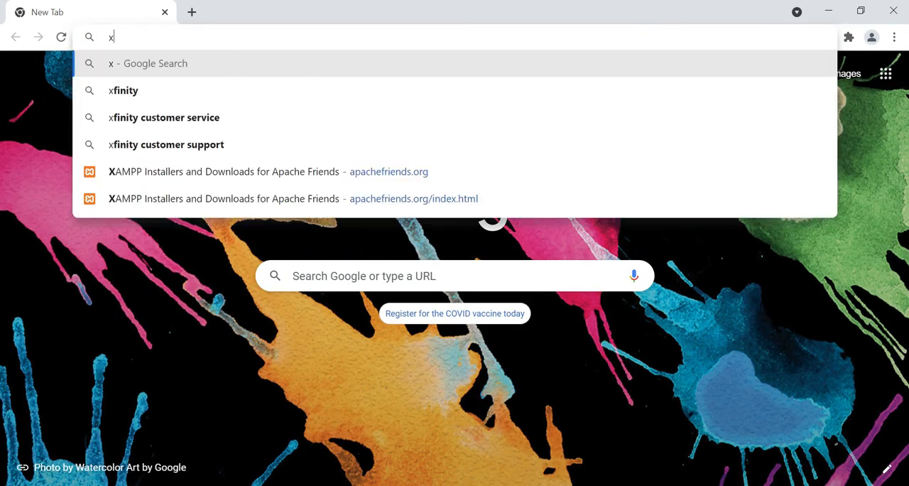
{"action": "type", "text": "am"}
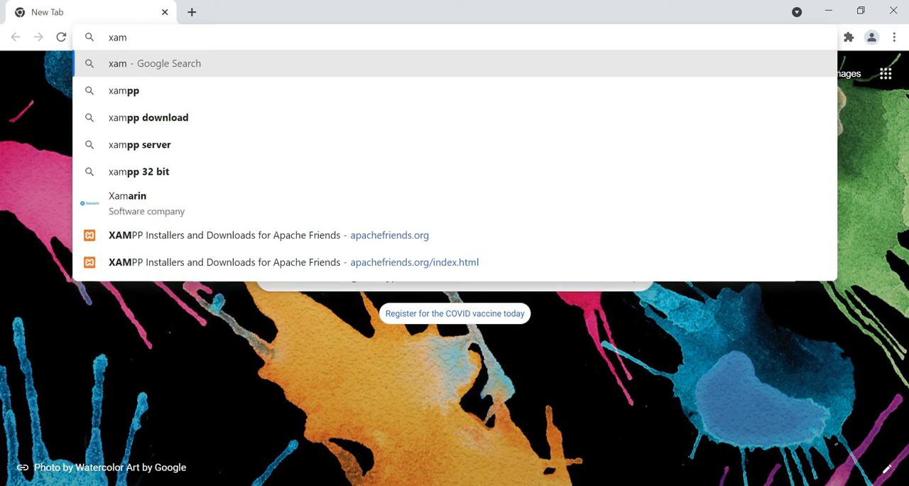
{"action": "type", "text": "pp"}
{"action": "key", "text": "Return"}
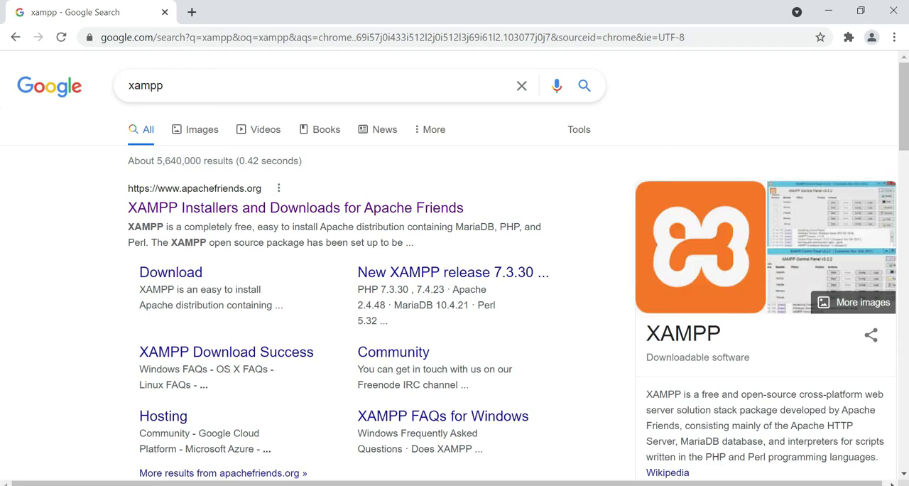
Open the Apache Friends XAMPP site from the search results, view its download options, and return to the desktop
{"action": "double_click", "coordinate": [473, 227]}
{"action": "left_click", "coordinate": [416, 212]}
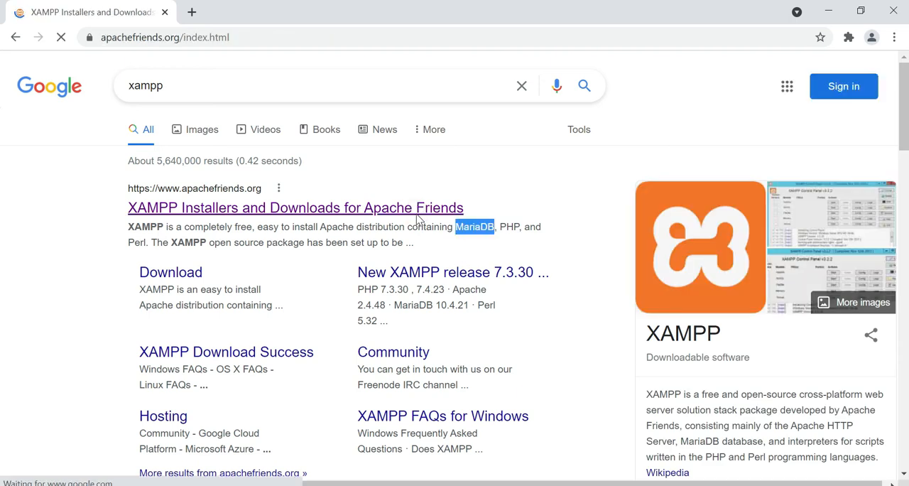
{"action": "scroll", "coordinate": [357, 229], "scroll_direction": "down", "scroll_amount": 2}
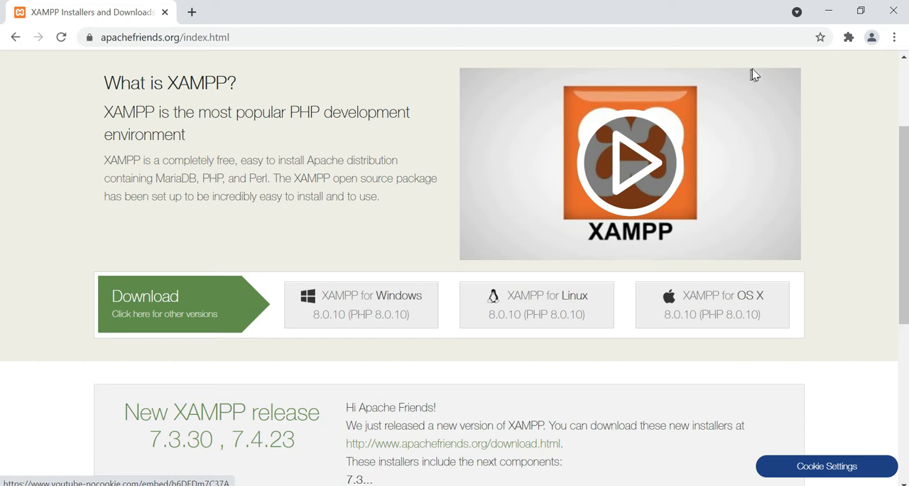
{"action": "left_click", "coordinate": [829, 12]}
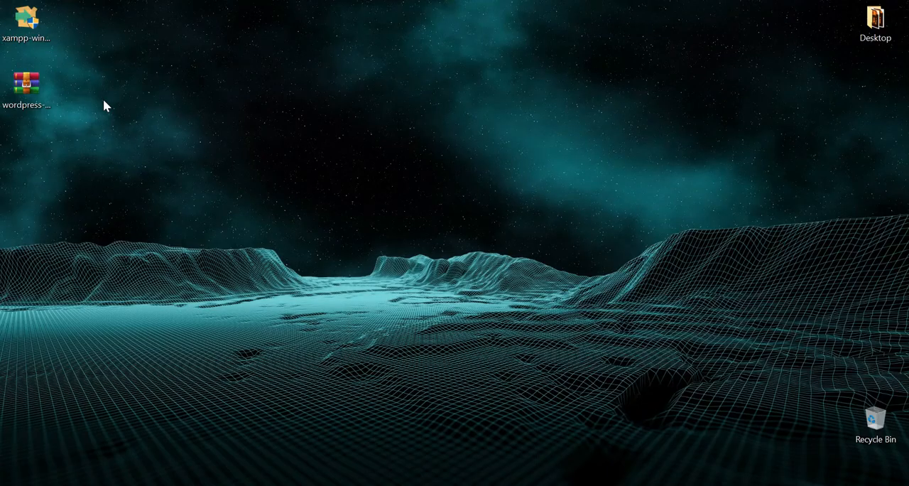
Launch the XAMPP Windows installer from the desktop and acknowledge the User Account Control warning
{"action": "left_click_drag", "start_coordinate": [78, 7], "coordinate": [11, 26]}
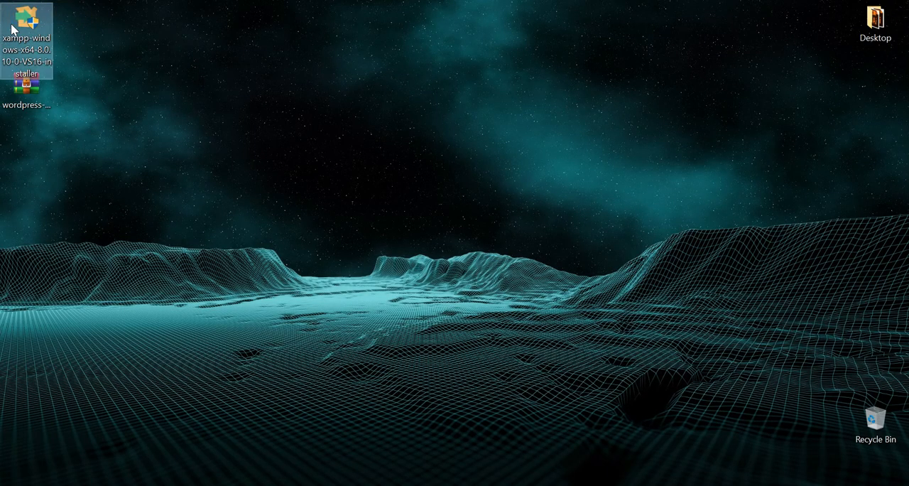
{"action": "double_click", "coordinate": [28, 26]}
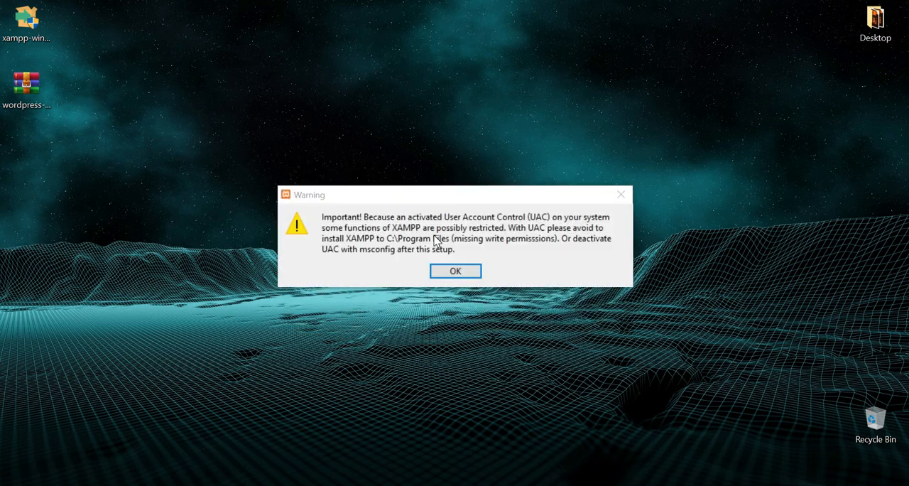
{"action": "left_click", "coordinate": [447, 272]}
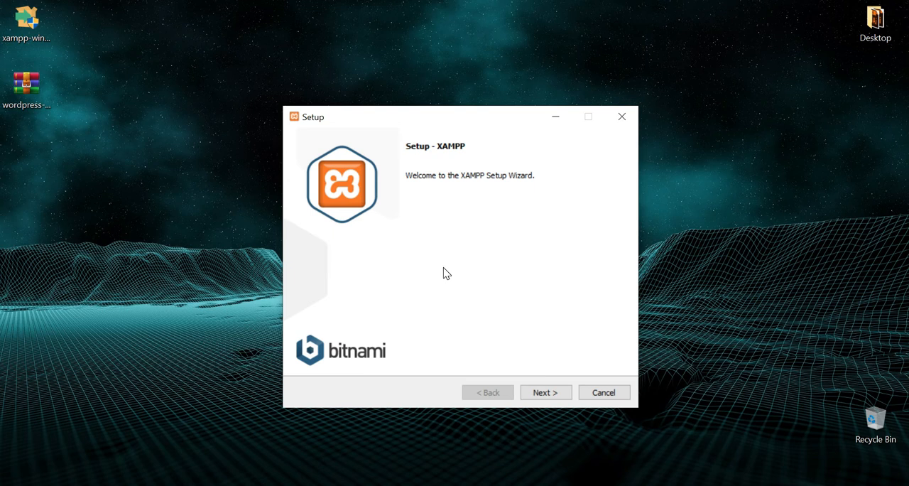
Go through XAMPP setup with all components, folder C:\xampp, English and the Bitnami information option enabled, and dismiss the Bitnami web page
{"action": "left_click", "coordinate": [542, 395]}
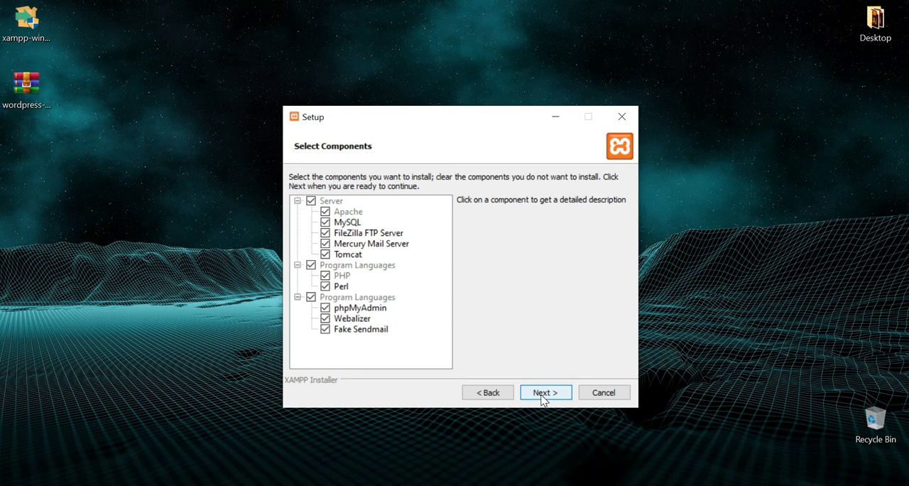
{"action": "left_click", "coordinate": [544, 395]}
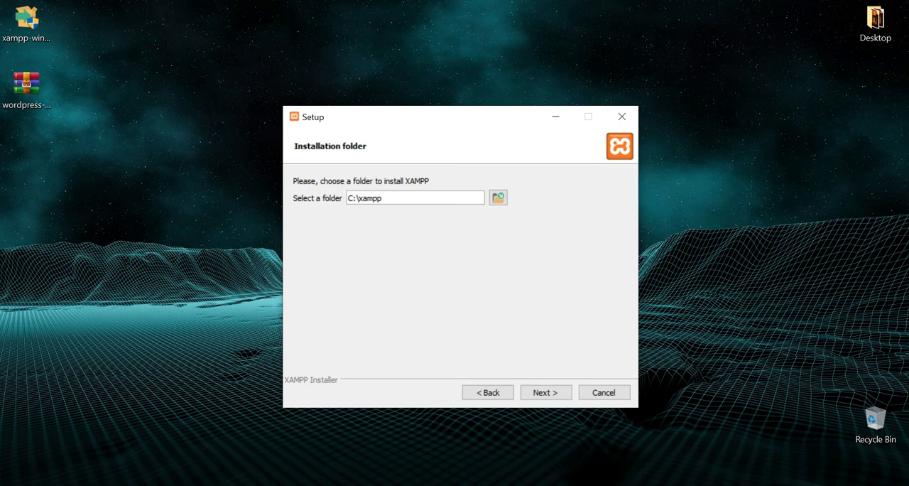
{"action": "left_click", "coordinate": [549, 390]}
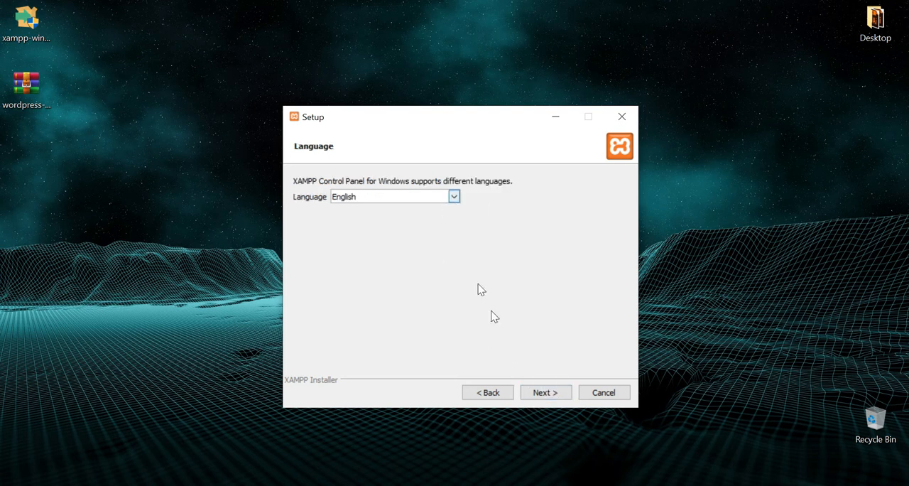
{"action": "left_click", "coordinate": [545, 395]}
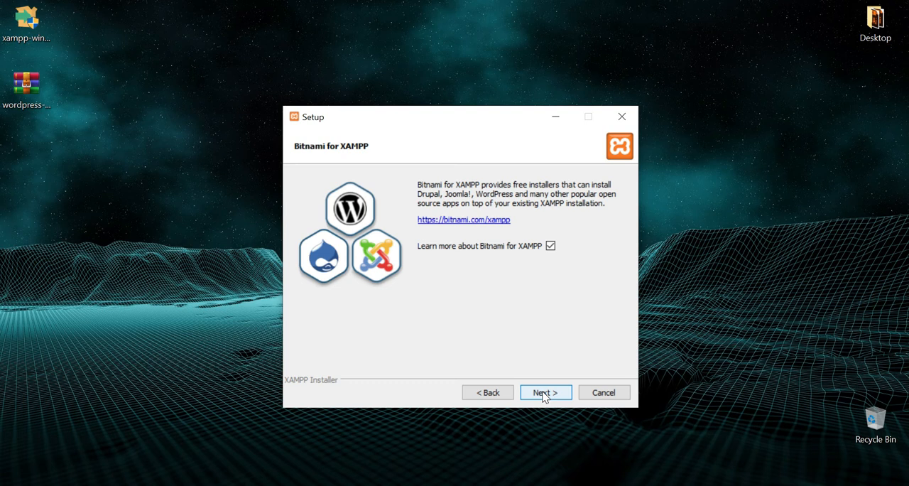
{"action": "left_click", "coordinate": [544, 395]}
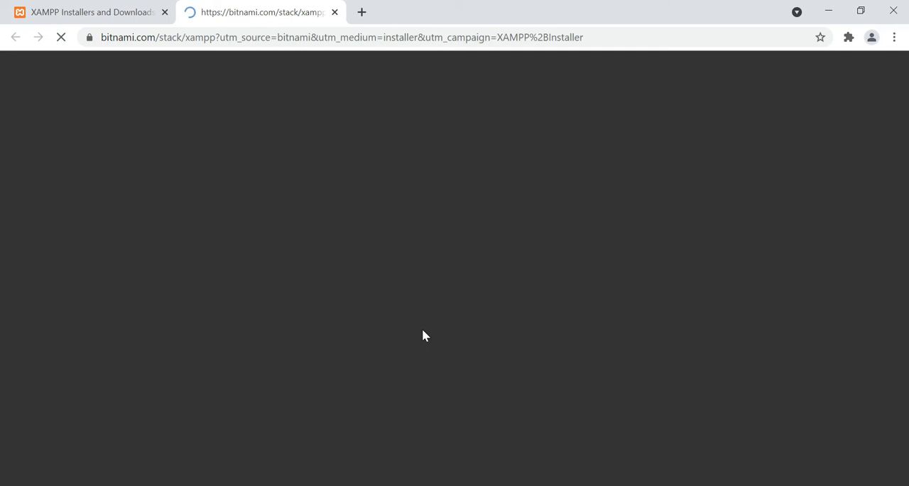
{"action": "left_click", "coordinate": [827, 7]}
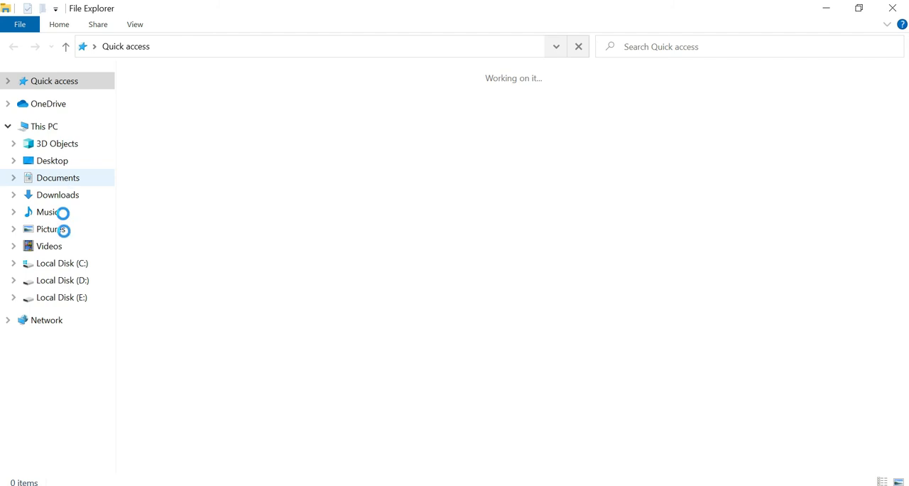
Run the xampp-control application from the C:\xampp folder in File Explorer
{"action": "left_click", "coordinate": [71, 264]}
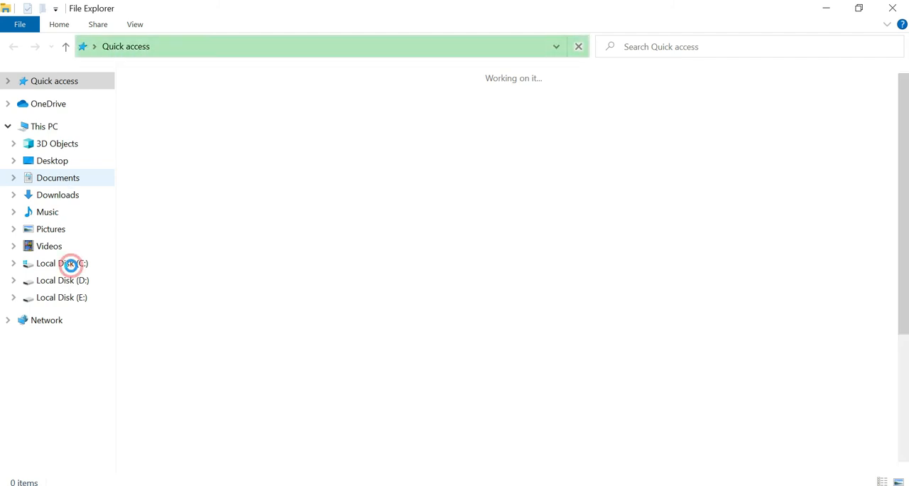
{"action": "left_click", "coordinate": [71, 264]}
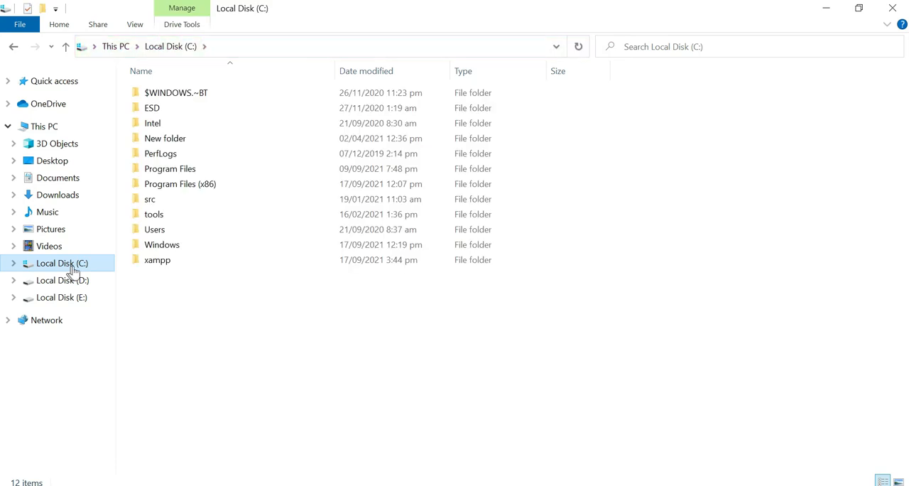
{"action": "left_click", "coordinate": [182, 264]}
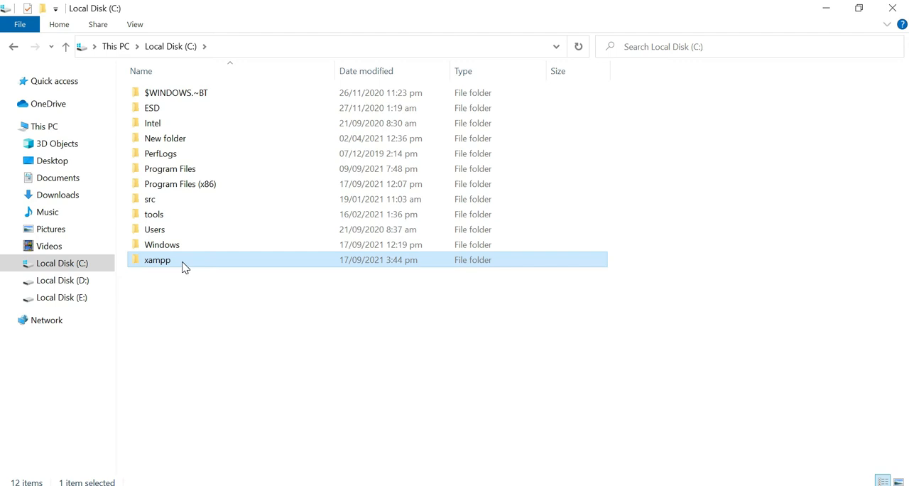
{"action": "double_click", "coordinate": [183, 263]}
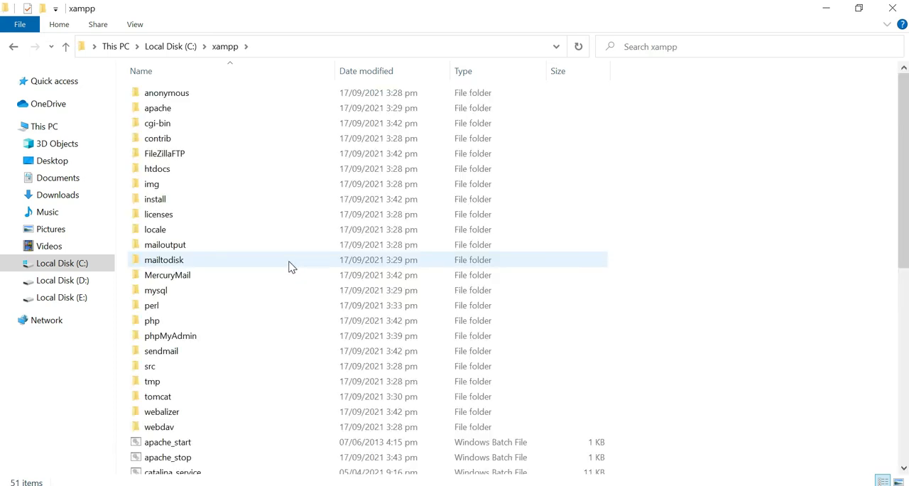
{"action": "scroll", "coordinate": [289, 265], "scroll_direction": "down", "scroll_amount": 8}
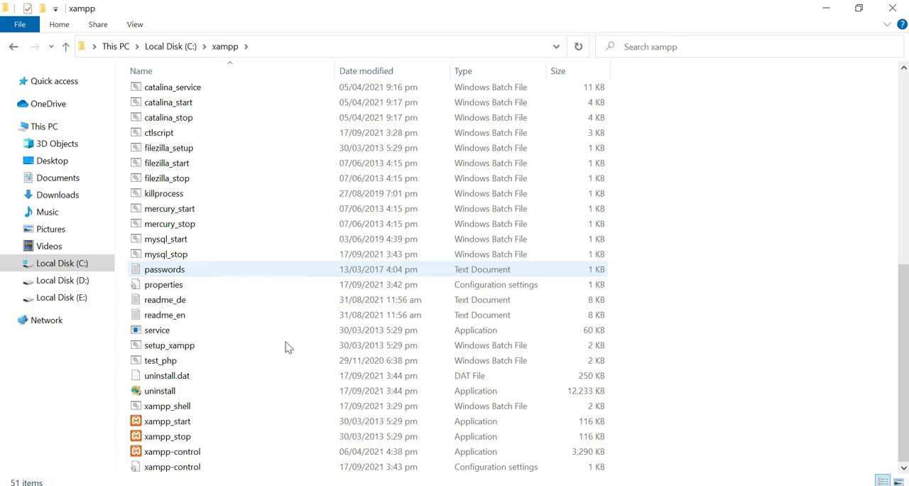
{"action": "double_click", "coordinate": [245, 459]}
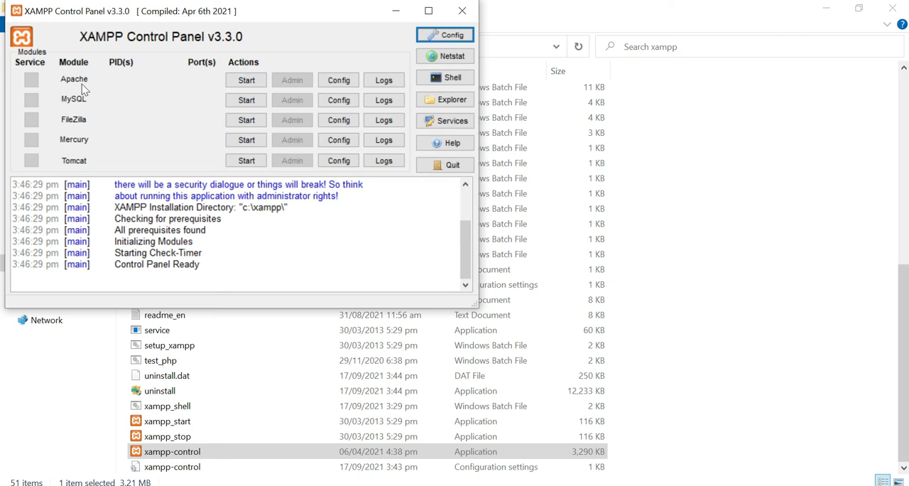
Start the Apache and MySQL modules in the XAMPP Control Panel and minimize it
{"action": "left_click", "coordinate": [245, 81]}
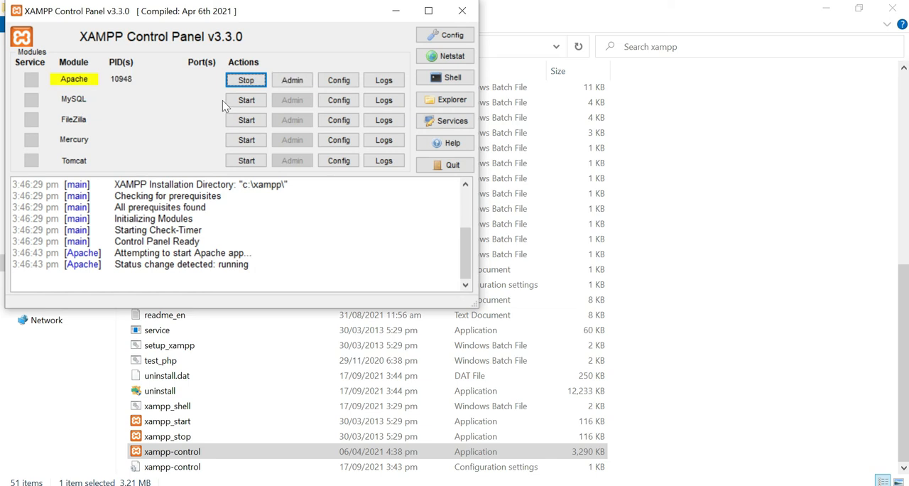
{"action": "left_click", "coordinate": [257, 101]}
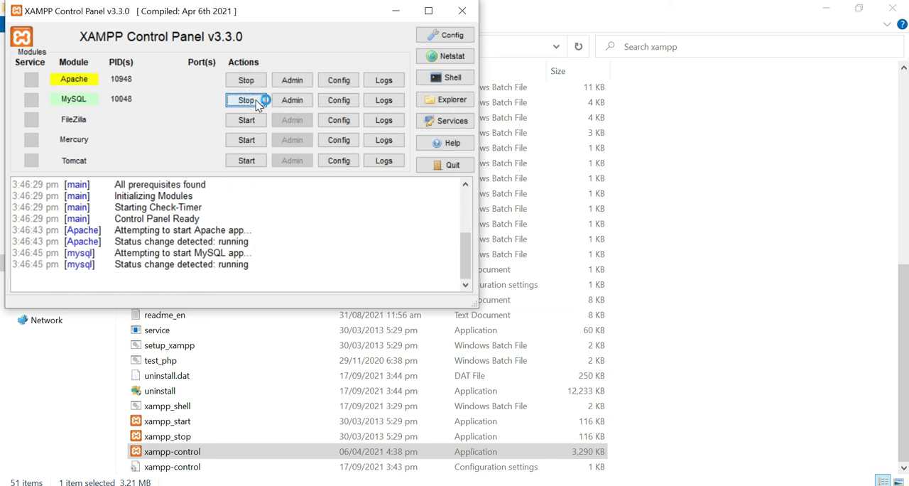
{"action": "left_click", "coordinate": [392, 14]}
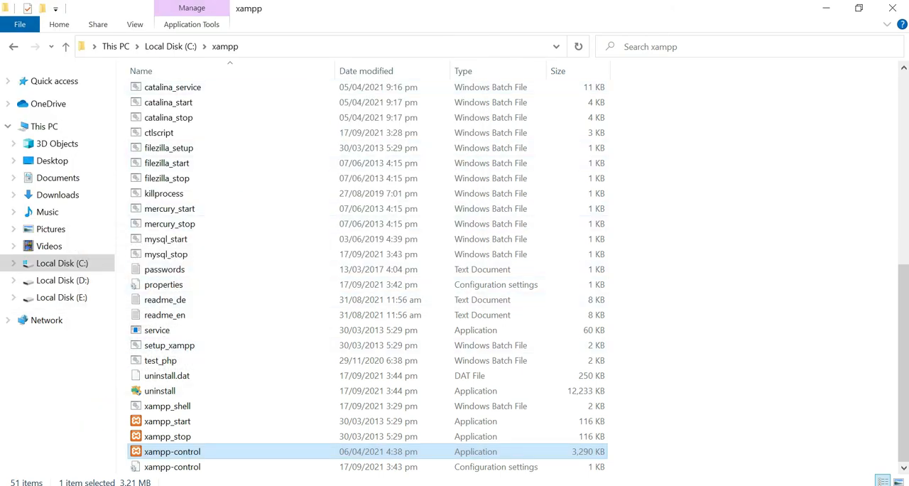
Switch to Chrome and go to wordpress.org
{"action": "left_click", "coordinate": [83, 407]}
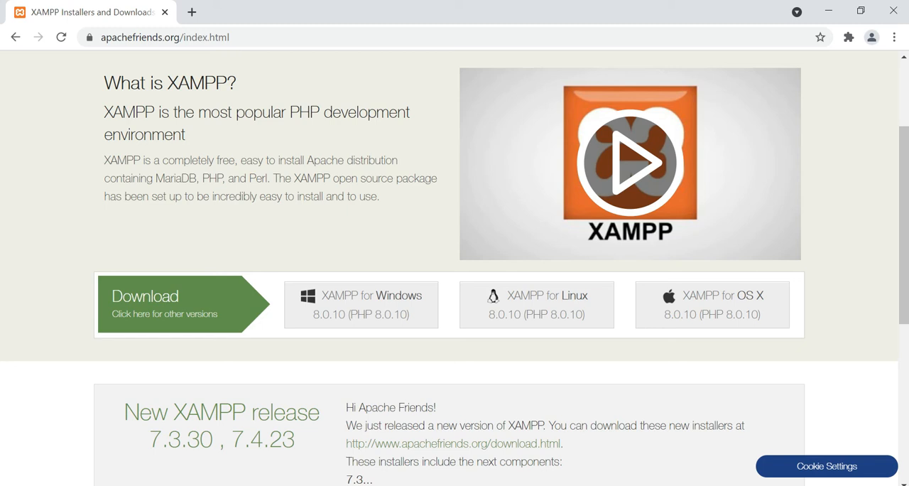
{"action": "left_click", "coordinate": [239, 32]}
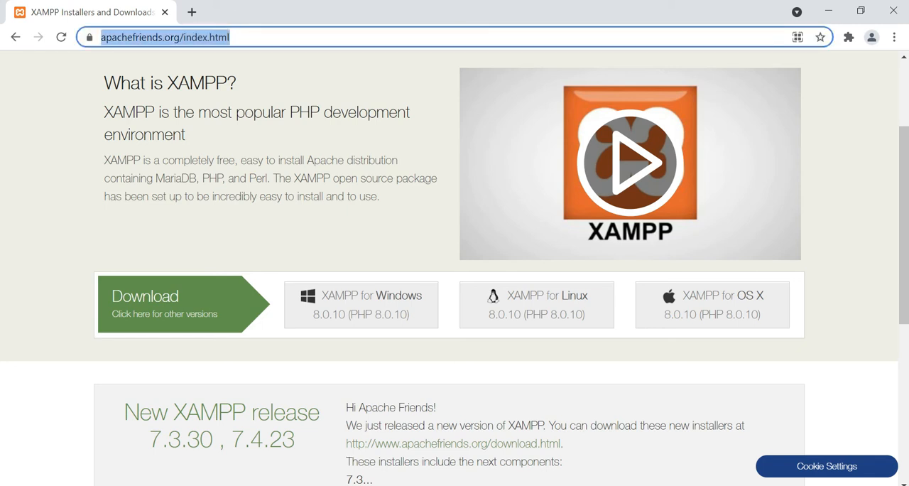
{"action": "type", "text": "wordpres"}
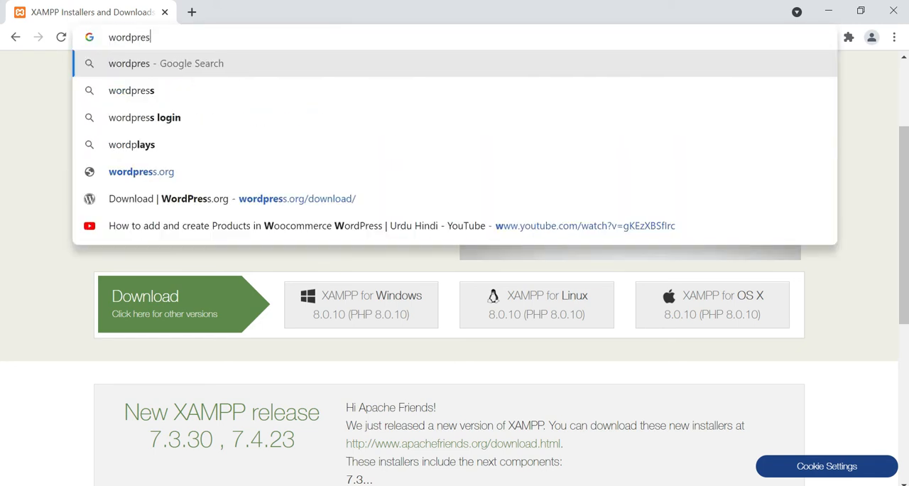
{"action": "type", "text": "s.org"}
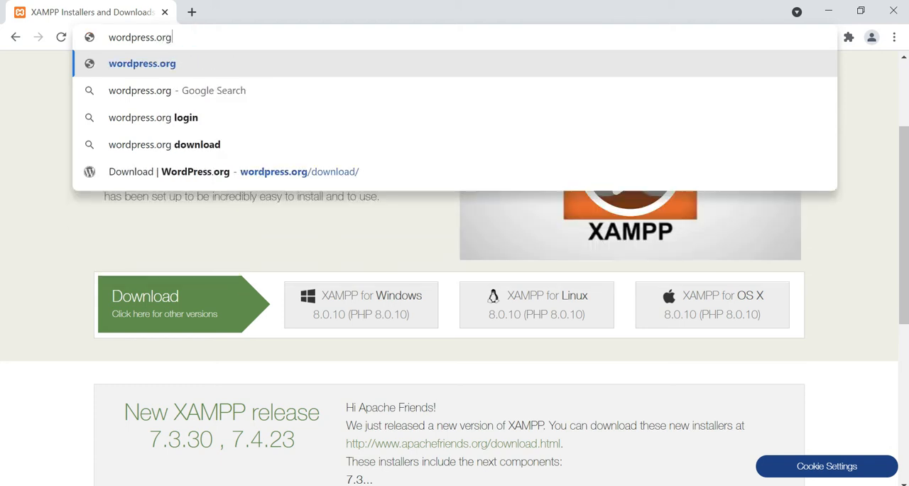
{"action": "key", "text": "Return"}
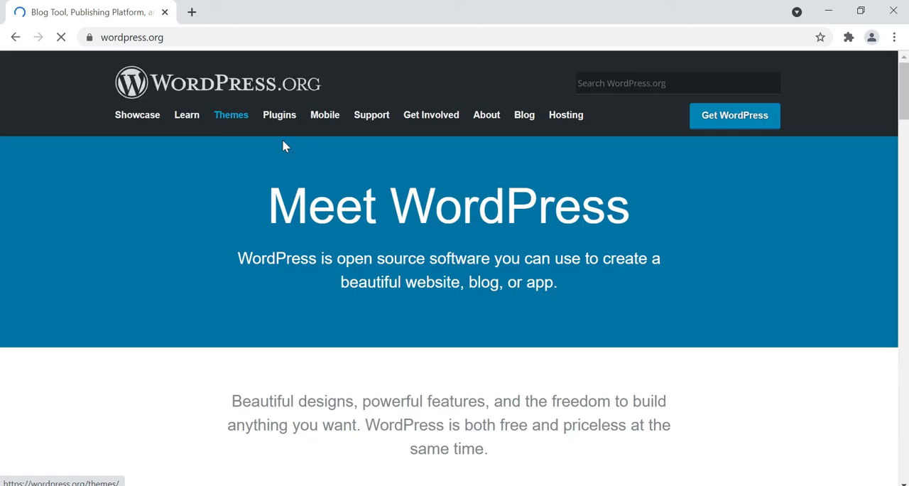
Look over the WordPress.org home page, open the Get WordPress page and locate the WordPress 5.8.1 download
{"action": "scroll", "coordinate": [308, 138], "scroll_direction": "down", "scroll_amount": 2}
{"action": "scroll", "coordinate": [310, 138], "scroll_direction": "down", "scroll_amount": 9}
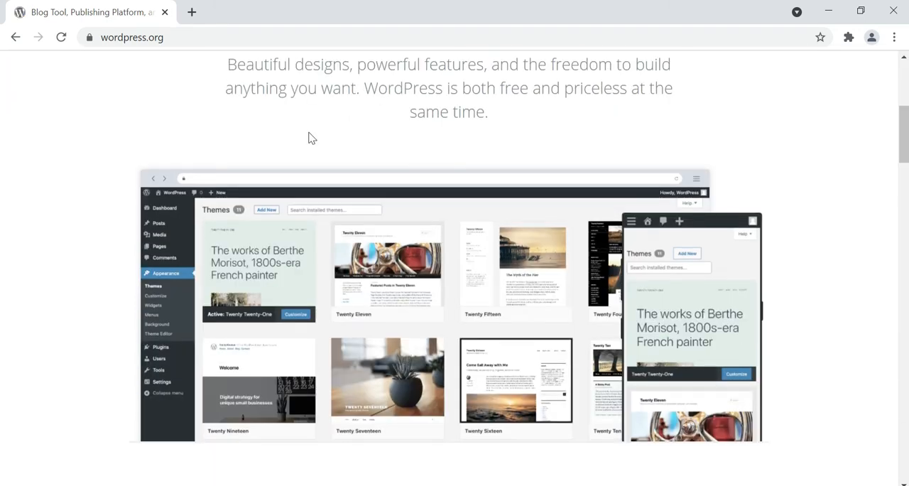
{"action": "scroll", "coordinate": [308, 138], "scroll_direction": "down", "scroll_amount": 8}
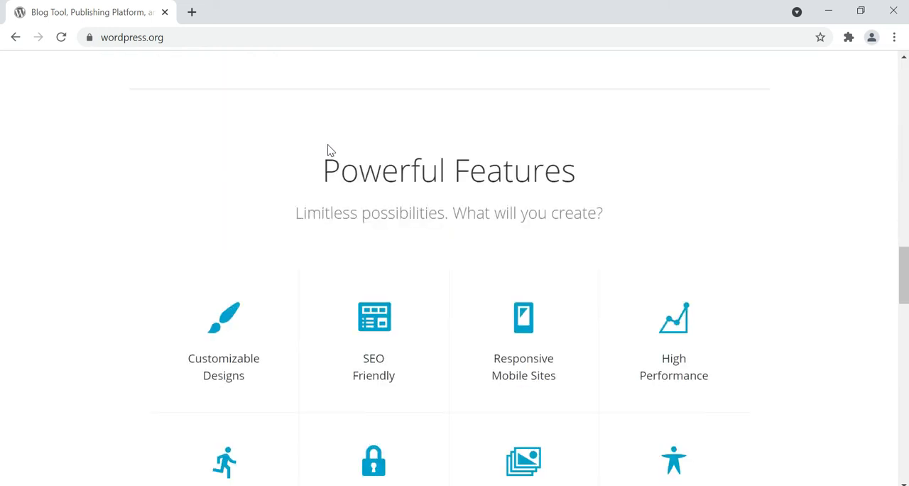
{"action": "scroll", "coordinate": [329, 149], "scroll_direction": "up", "scroll_amount": 17}
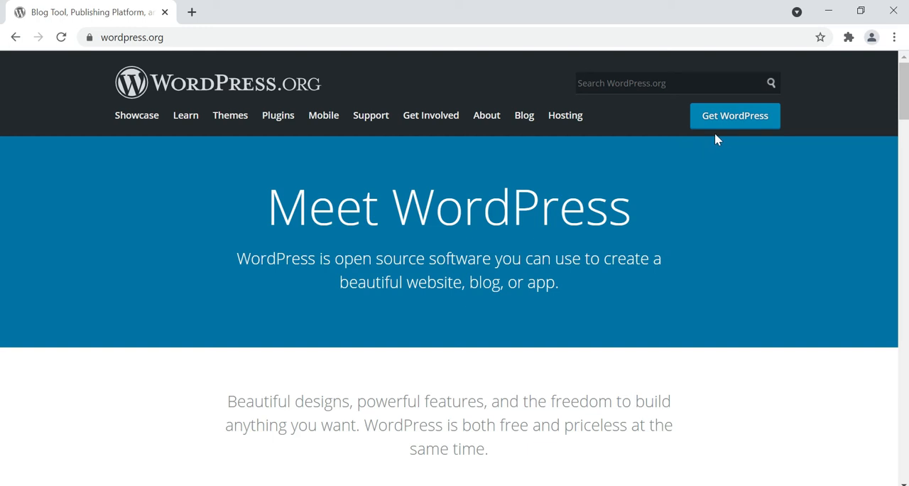
{"action": "left_click", "coordinate": [733, 130]}
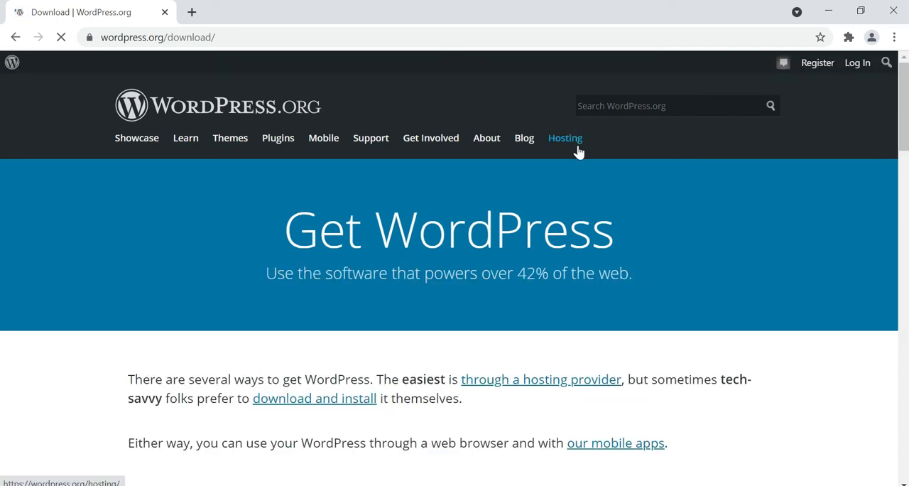
{"action": "scroll", "coordinate": [476, 189], "scroll_direction": "down", "scroll_amount": 3}
{"action": "scroll", "coordinate": [477, 189], "scroll_direction": "down", "scroll_amount": 9}
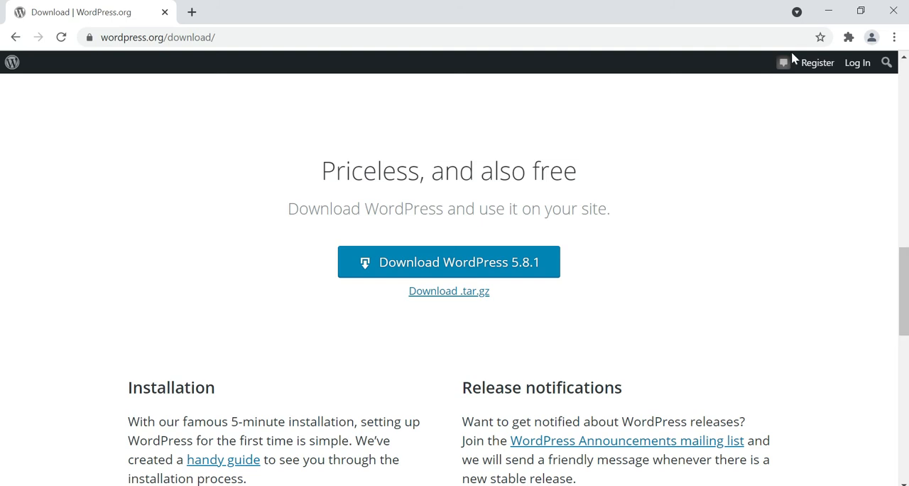
Minimize the browser and File Explorer windows and copy the wordpress-5.8.1 archive from the desktop
{"action": "left_click", "coordinate": [826, 20]}
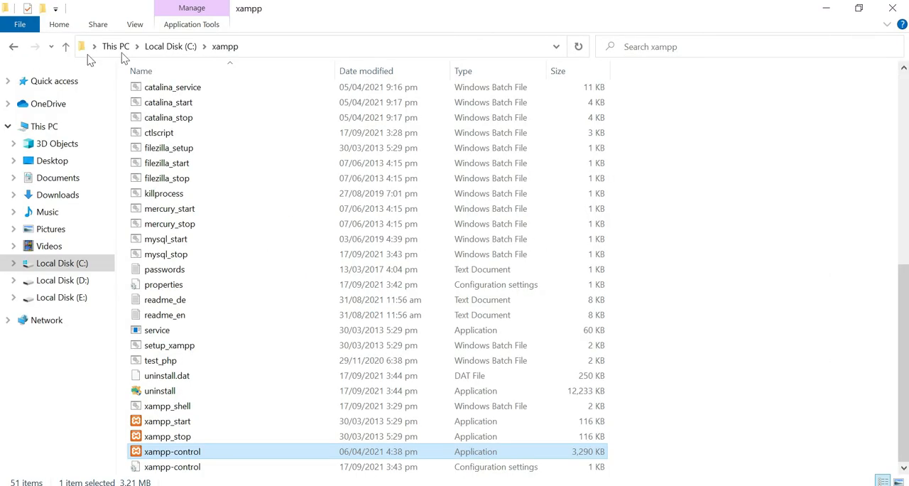
{"action": "left_click", "coordinate": [830, 9]}
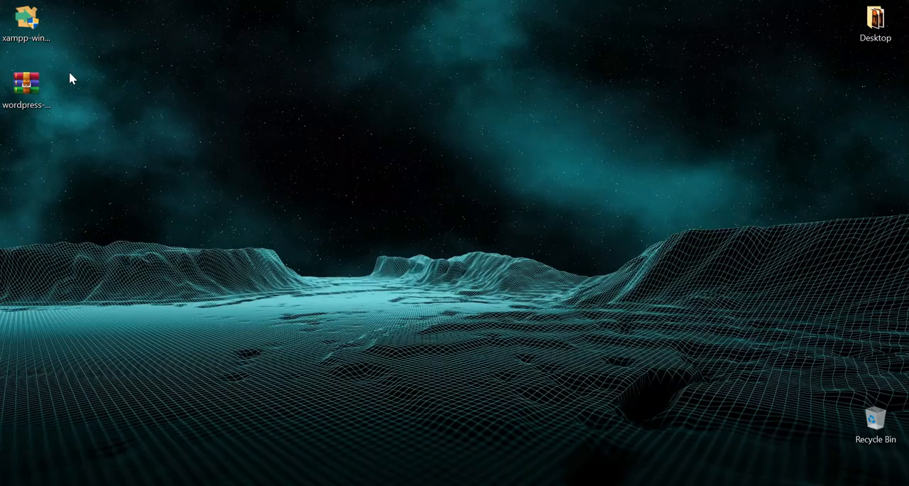
{"action": "double_click", "coordinate": [38, 108]}
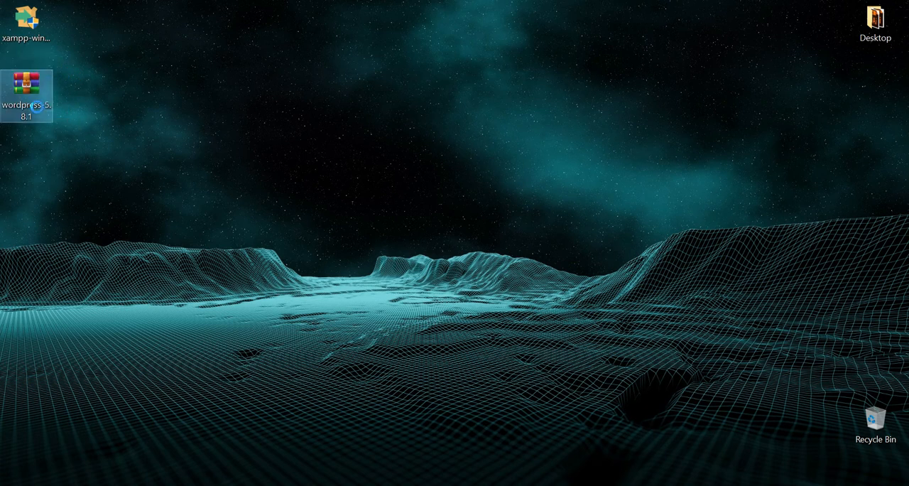
{"action": "right_click", "coordinate": [38, 108]}
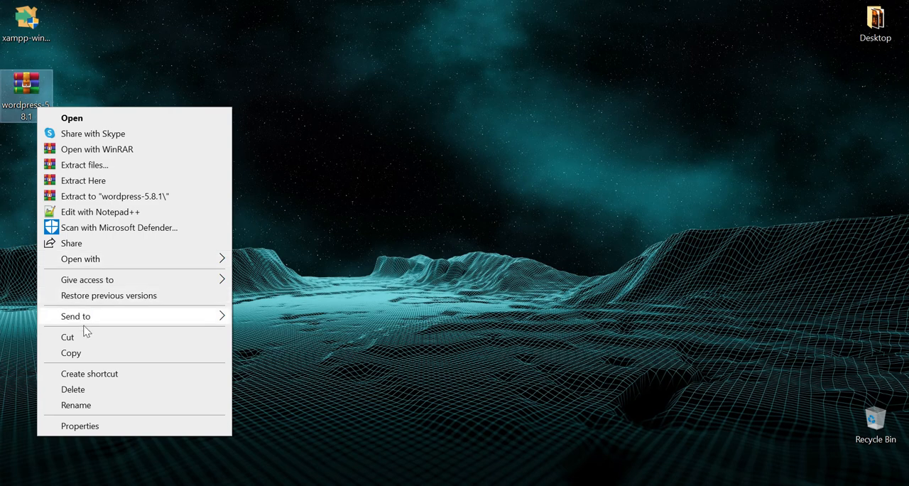
{"action": "left_click", "coordinate": [71, 353]}
Switch back to File Explorer and open the htdocs folder inside C:\xampp
{"action": "left_click", "coordinate": [102, 484]}
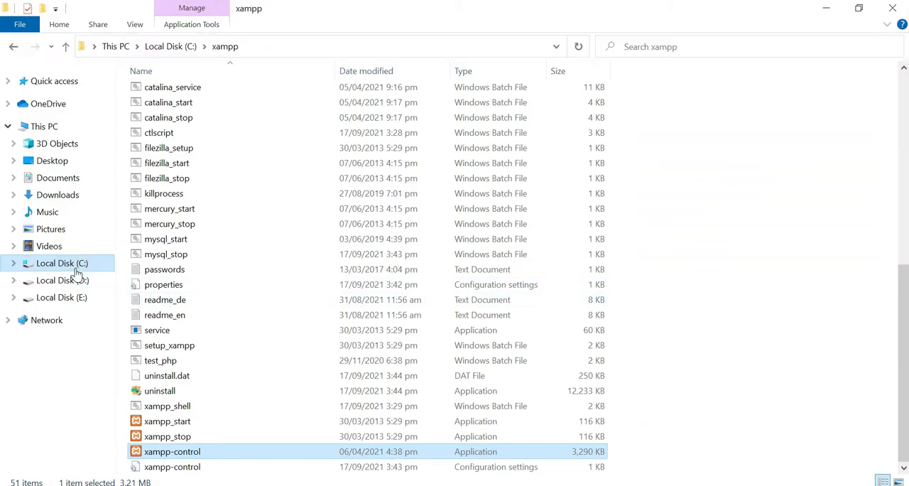
{"action": "left_click", "coordinate": [77, 265]}
{"action": "left_click", "coordinate": [158, 260]}
{"action": "double_click", "coordinate": [158, 260]}
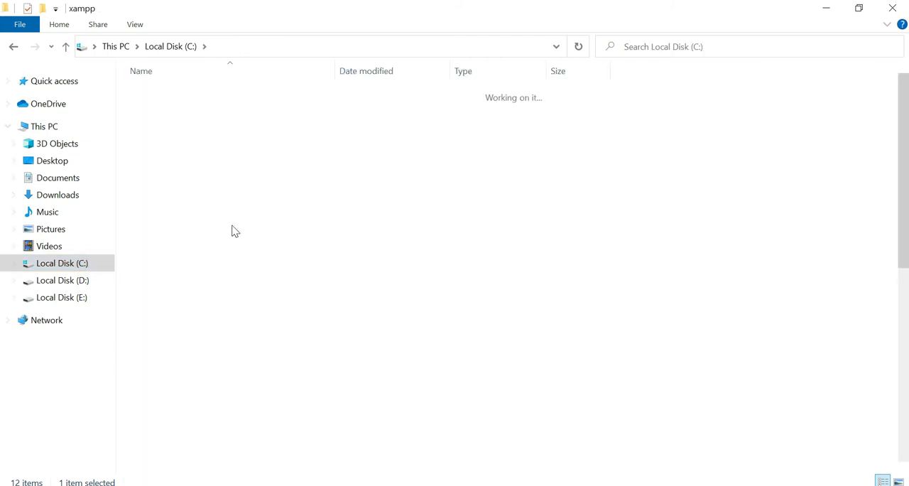
{"action": "double_click", "coordinate": [188, 176]}
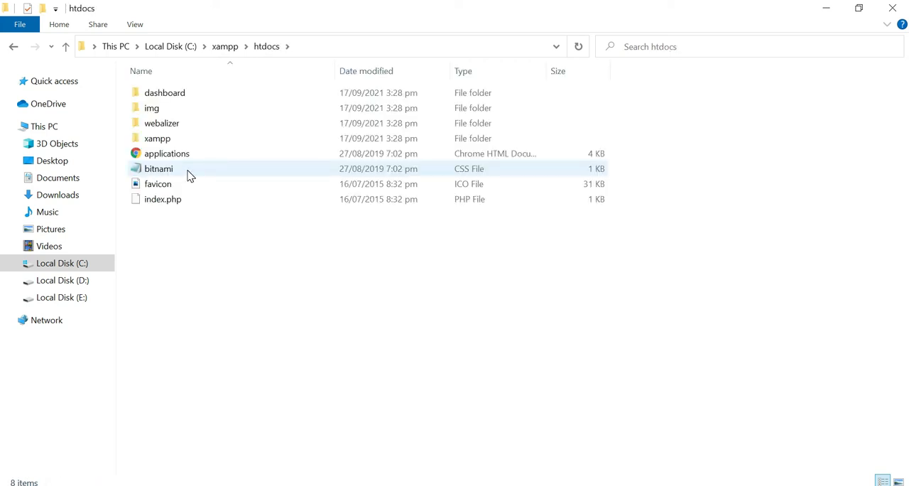
Create a new folder named MyFirstWebsite in the htdocs folder
{"action": "right_click", "coordinate": [216, 253]}
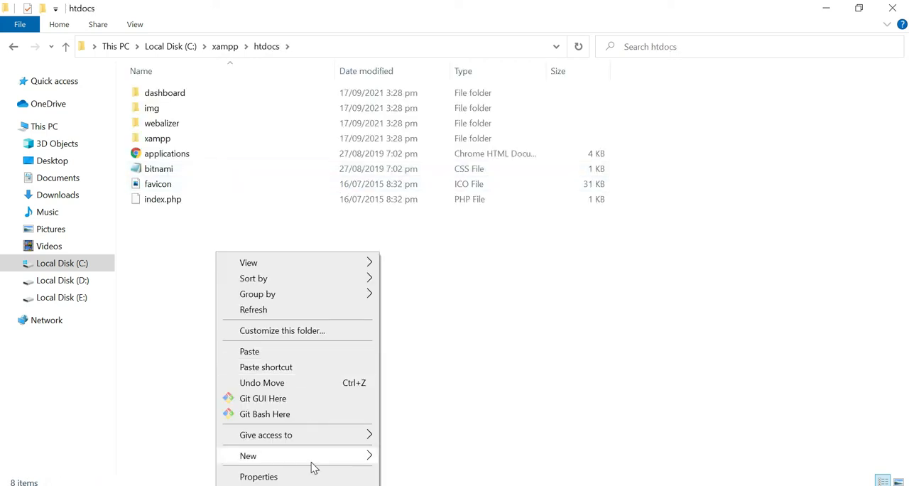
{"action": "mouse_move", "coordinate": [314, 466]}
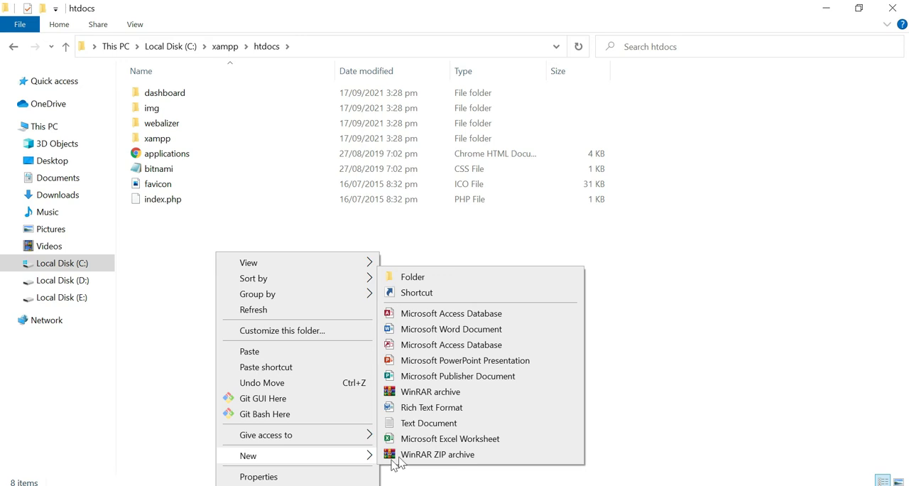
{"action": "left_click", "coordinate": [443, 277]}
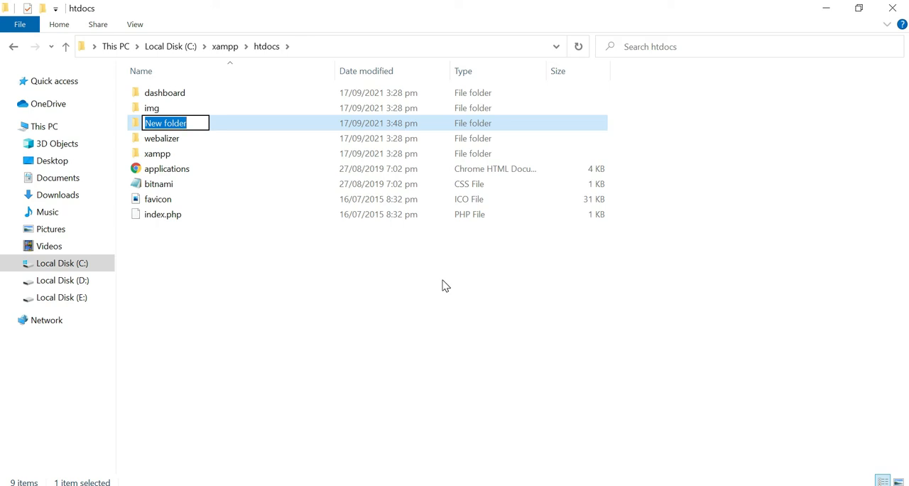
{"action": "type", "text": "M"}
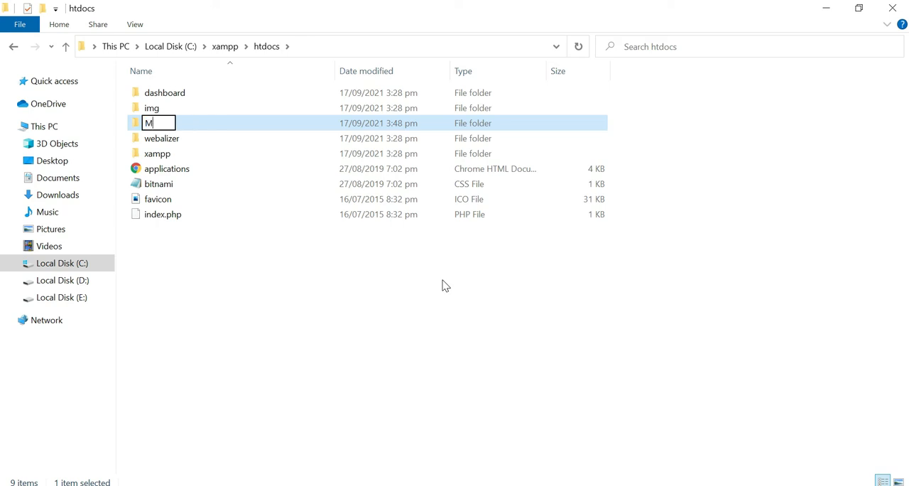
{"action": "type", "text": "yFirst"}
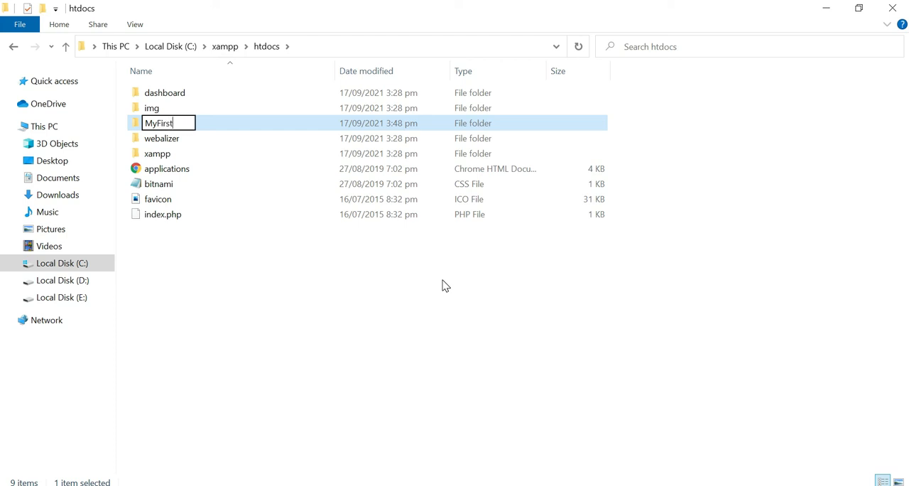
{"action": "type", "text": "Webs"}
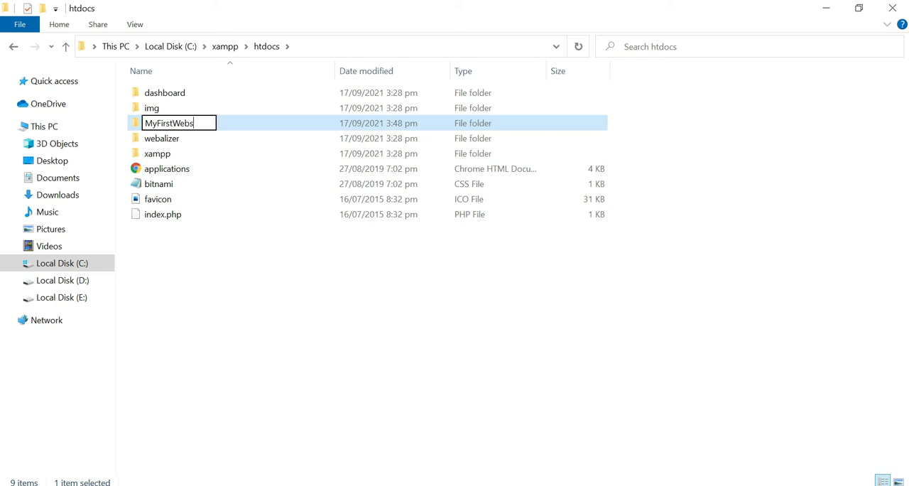
{"action": "type", "text": "ite"}
{"action": "key", "text": "Return"}
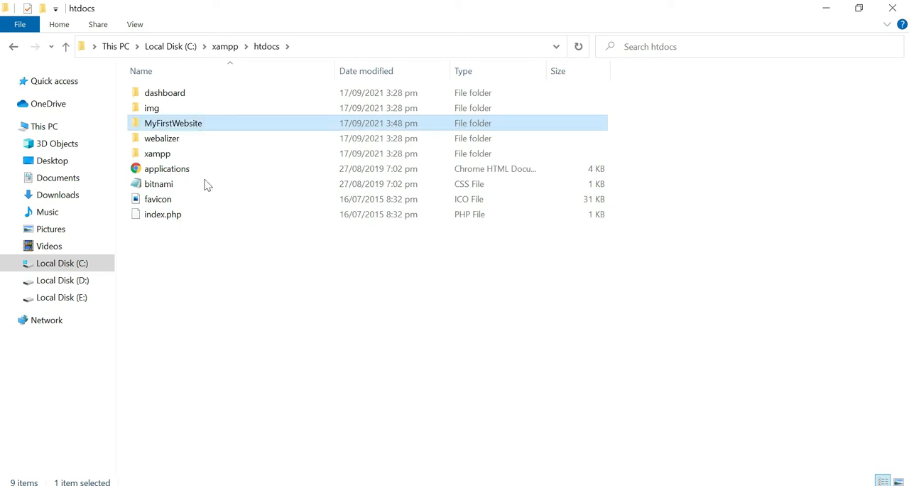
Open the MyFirstWebsite folder and paste the copied wordpress-5.8.1 archive into it
{"action": "left_click", "coordinate": [218, 133]}
{"action": "left_click", "coordinate": [219, 125]}
{"action": "double_click", "coordinate": [218, 124]}
{"action": "right_click", "coordinate": [218, 135]}
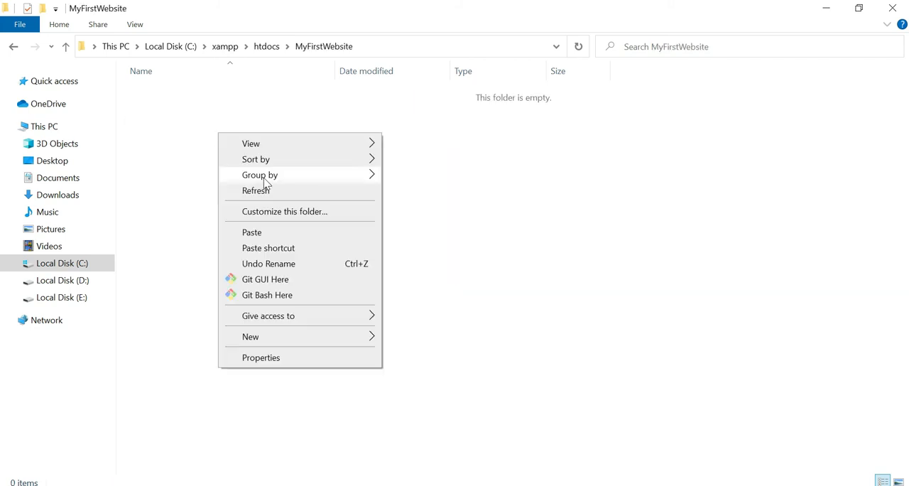
{"action": "left_click", "coordinate": [281, 233]}
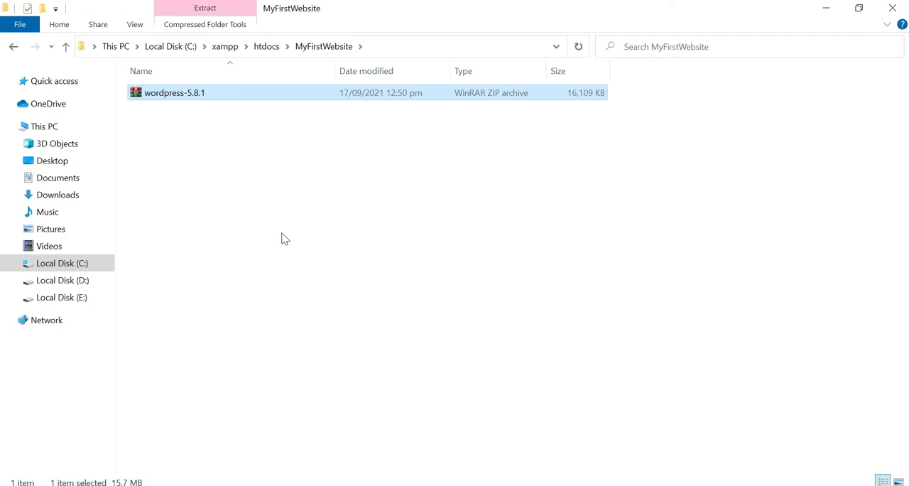
Extract the wordpress-5.8.1 archive directly into the MyFirstWebsite folder
{"action": "left_click", "coordinate": [197, 95]}
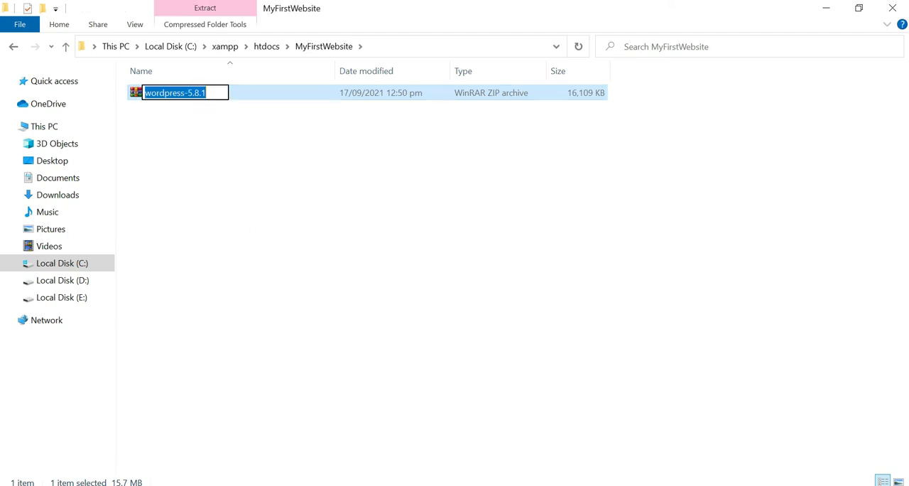
{"action": "right_click", "coordinate": [236, 95]}
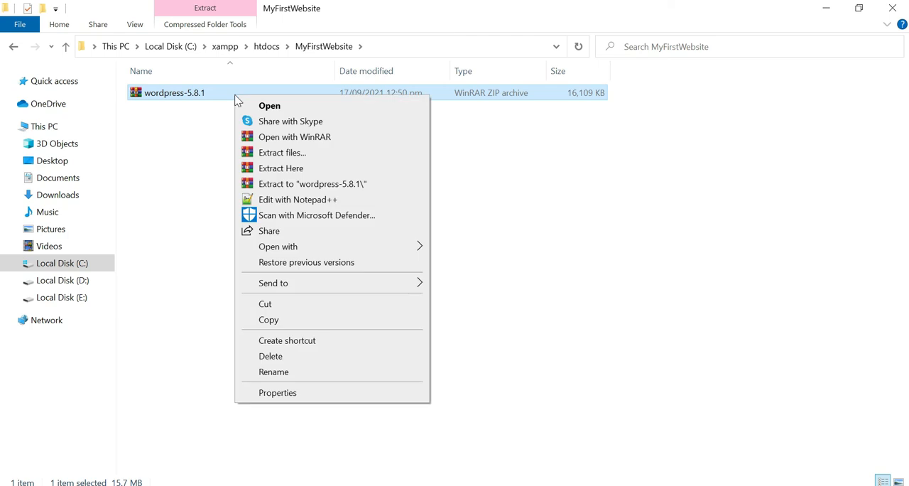
{"action": "left_click", "coordinate": [298, 171]}
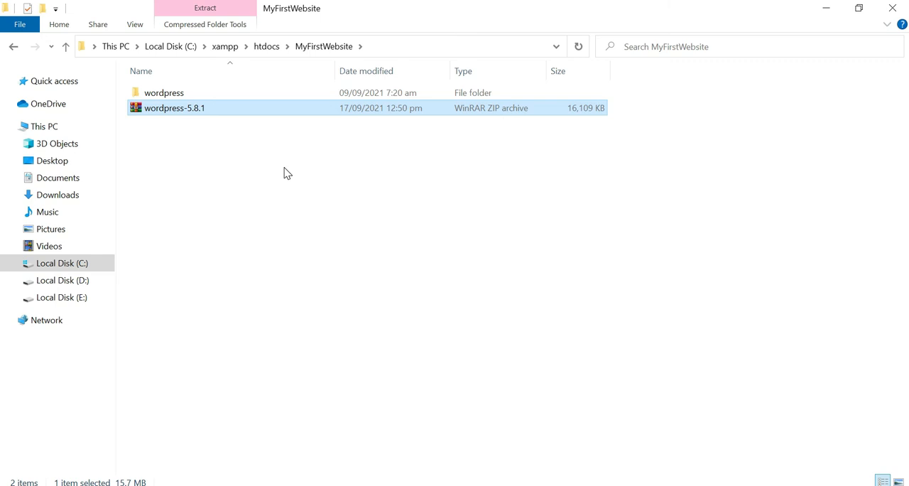
Move all files and folders from the extracted wordpress folder up into the MyFirstWebsite folder
{"action": "left_click", "coordinate": [218, 94]}
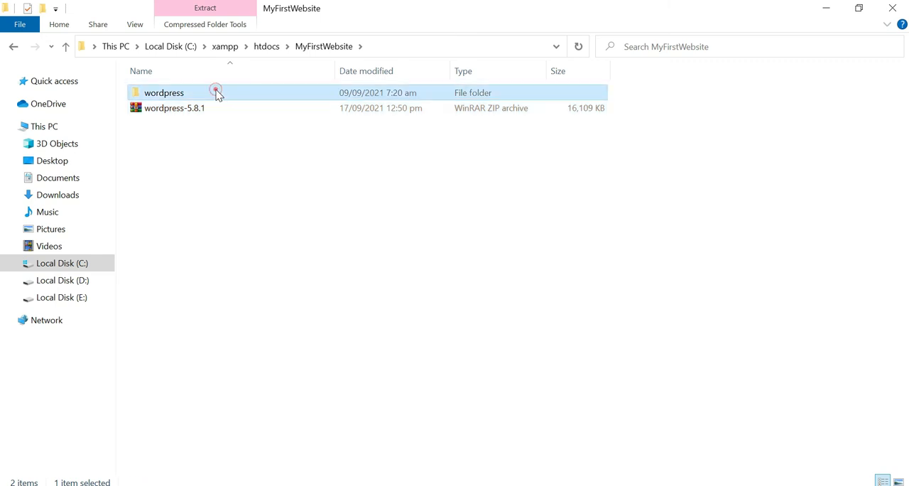
{"action": "double_click", "coordinate": [218, 93]}
{"action": "key", "text": "ctrl+a"}
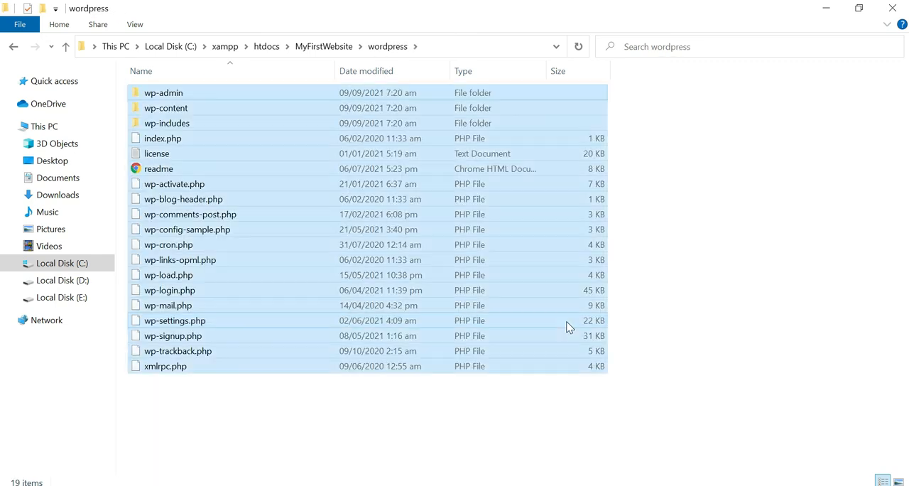
{"action": "right_click", "coordinate": [341, 167]}
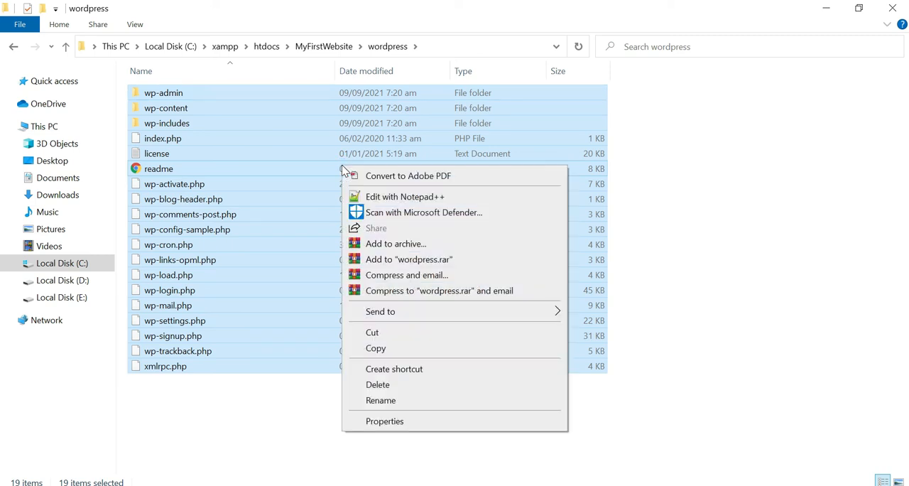
{"action": "left_click", "coordinate": [398, 336]}
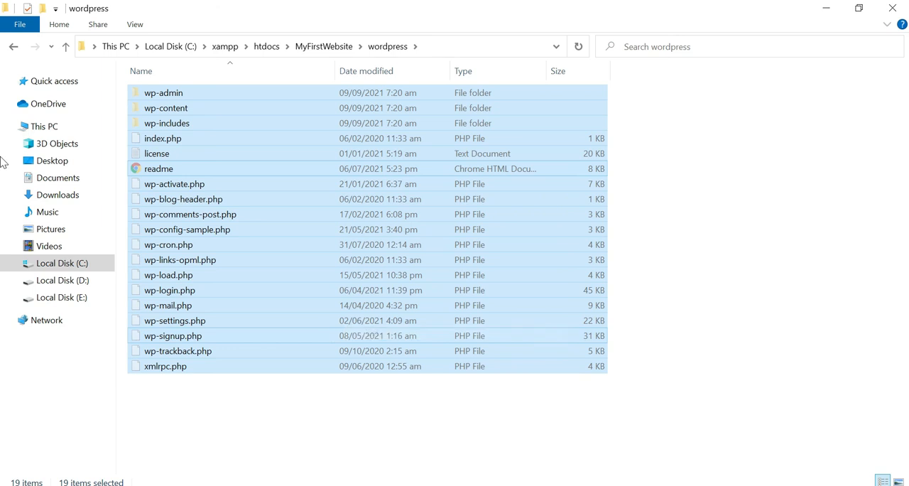
{"action": "left_click", "coordinate": [14, 46]}
{"action": "left_click", "coordinate": [297, 228]}
{"action": "right_click", "coordinate": [298, 229]}
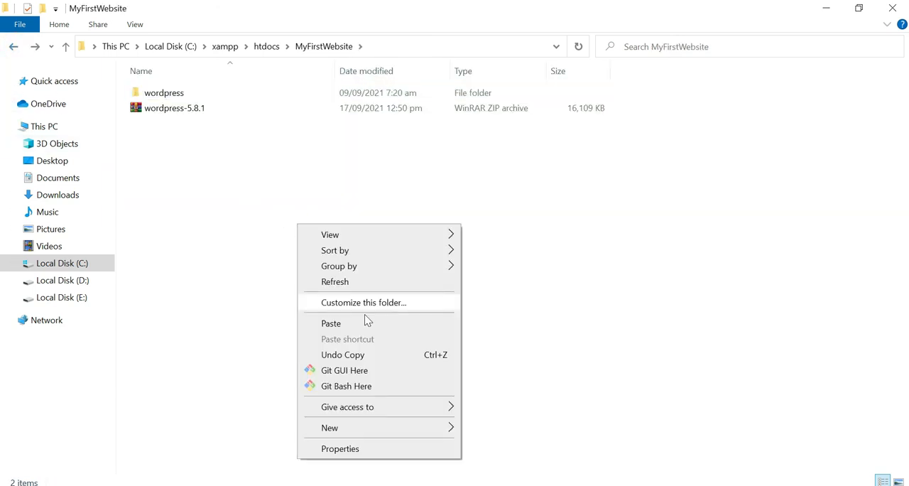
{"action": "left_click", "coordinate": [367, 322]}
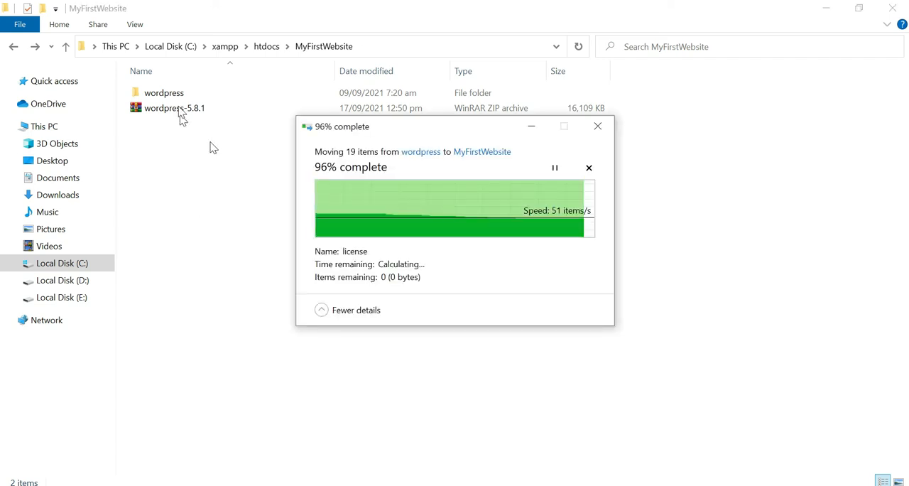
Permanently delete the emptied wordpress folder and the wordpress-5.8.1 archive from MyFirstWebsite
{"action": "left_click", "coordinate": [178, 98]}
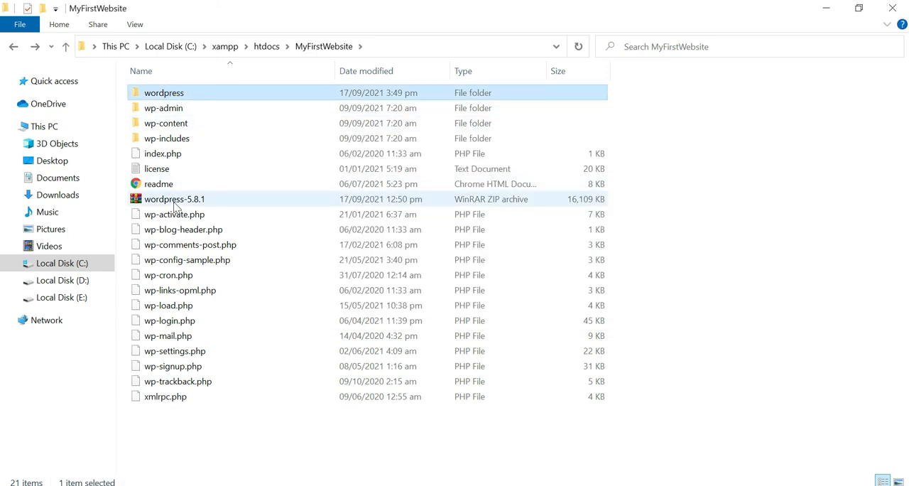
{"action": "left_click", "coordinate": [174, 200], "text": "ctrl"}
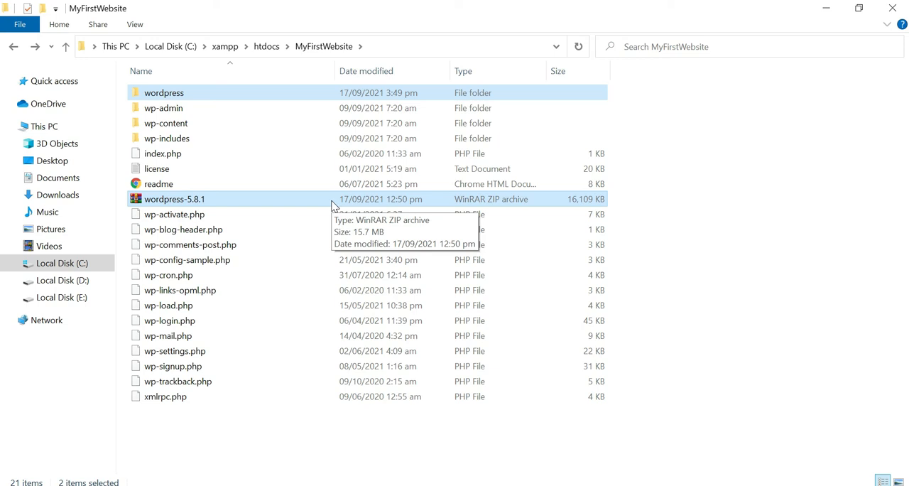
{"action": "key", "text": "alt+h"}
{"action": "key", "text": "s"}
{"action": "key", "text": "i"}
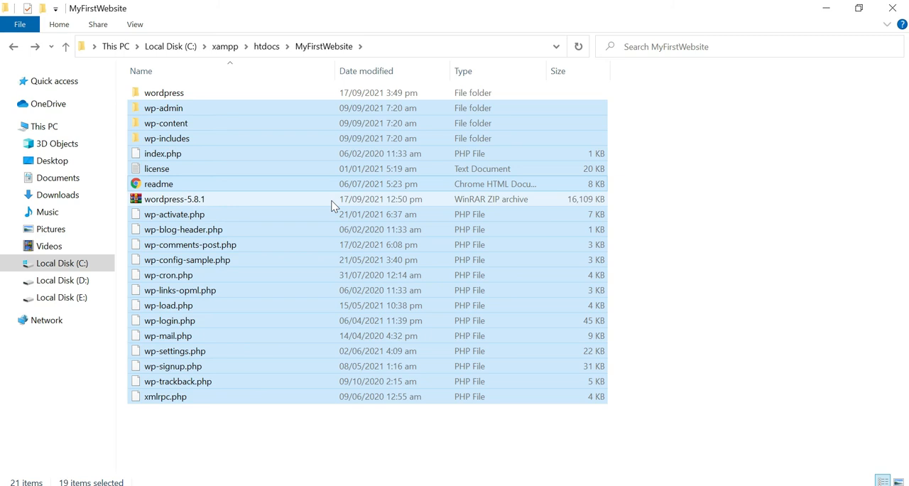
{"action": "left_click", "coordinate": [295, 199]}
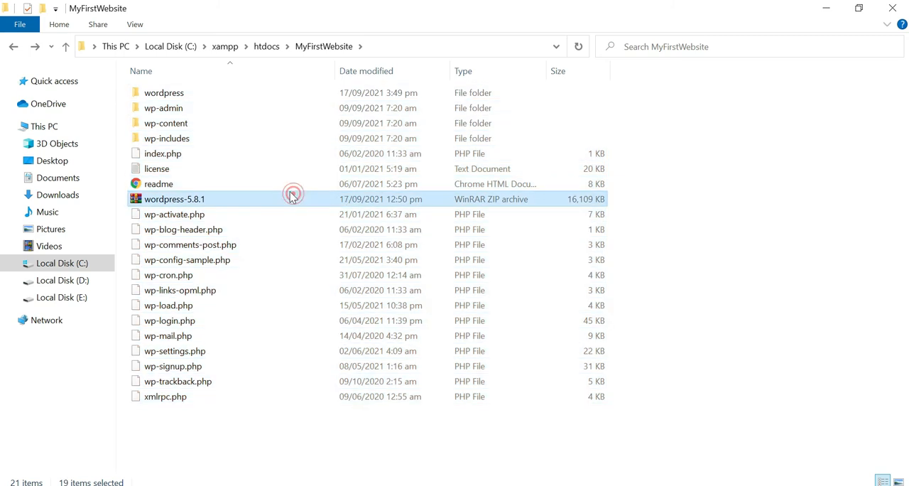
{"action": "left_click", "coordinate": [187, 94], "text": "ctrl"}
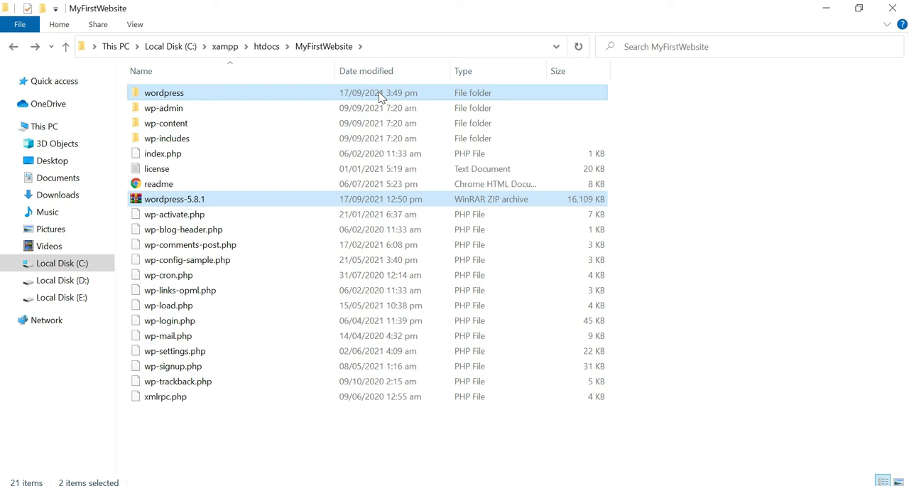
{"action": "key", "text": "shift+Delete"}
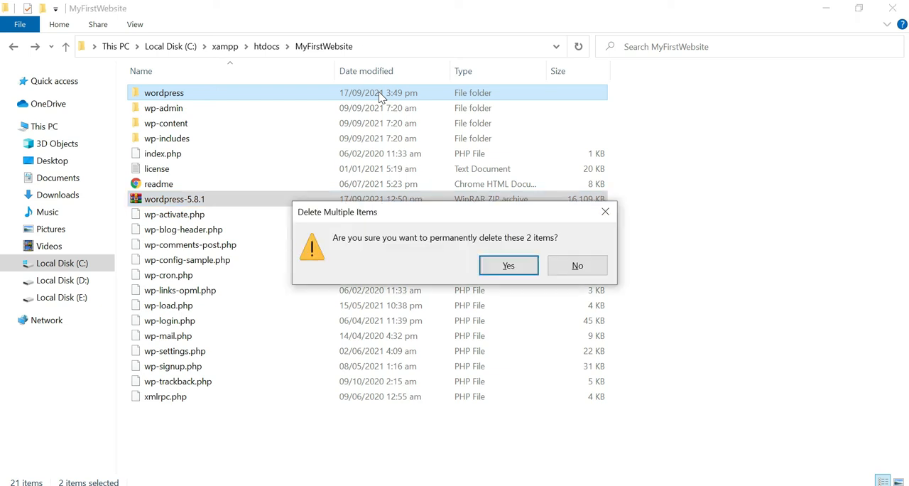
{"action": "key", "text": "Return"}
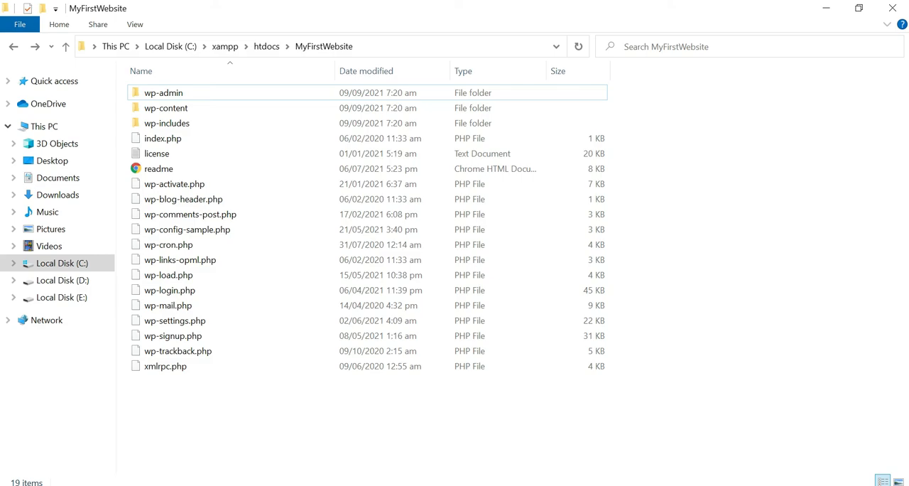
Switch to Chrome, load localhost and open phpMyAdmin from the XAMPP dashboard
{"action": "key", "text": "alt+Tab"}
{"action": "left_click", "coordinate": [219, 40]}
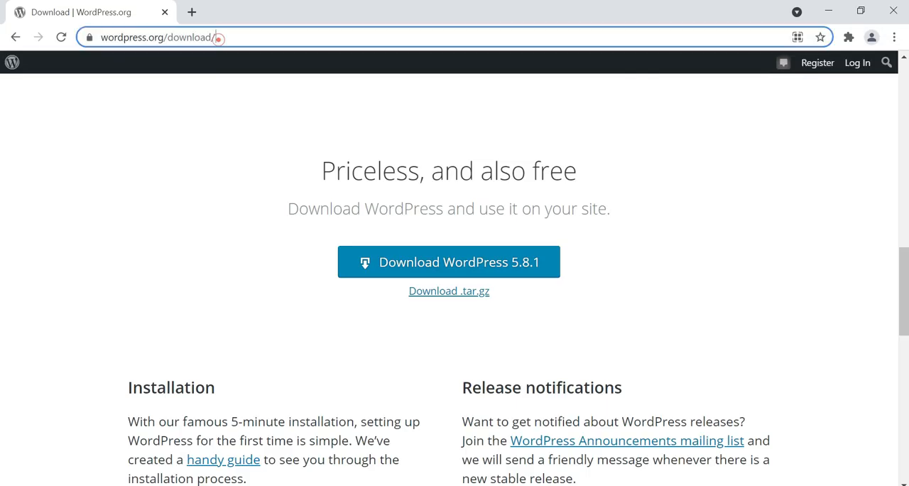
{"action": "type", "text": "loc"}
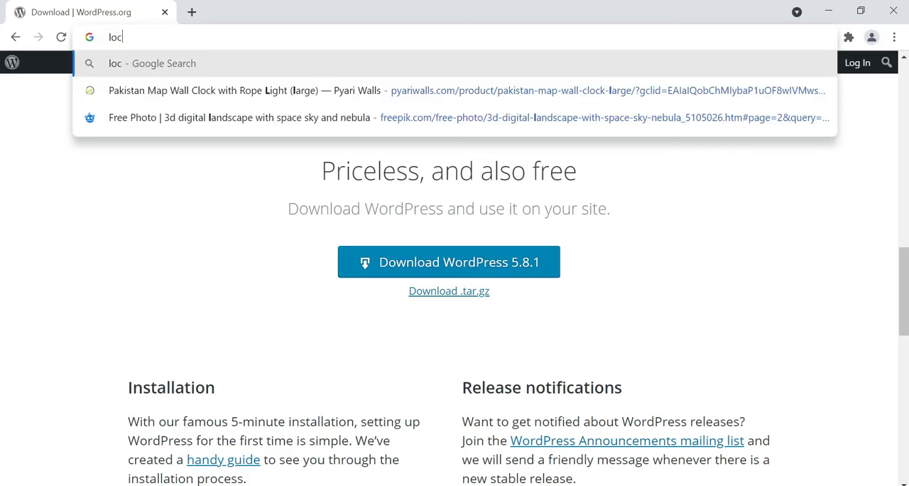
{"action": "type", "text": "alhost"}
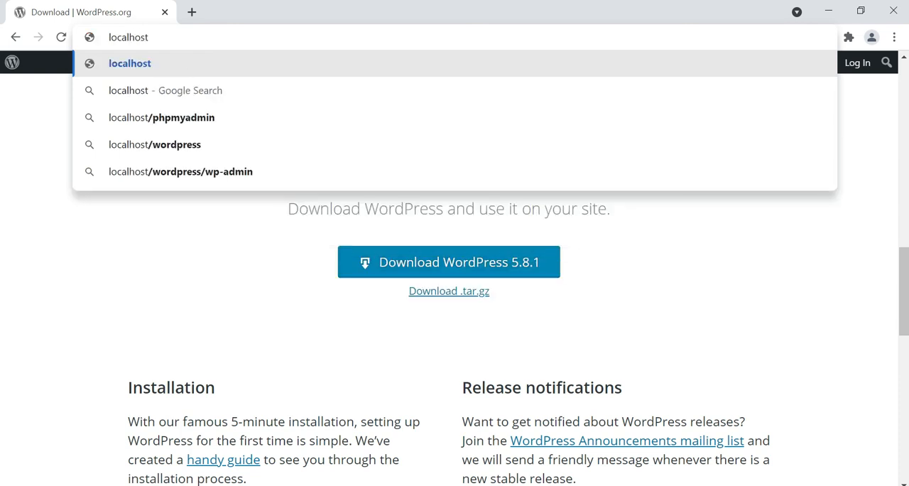
{"action": "key", "text": "Return"}
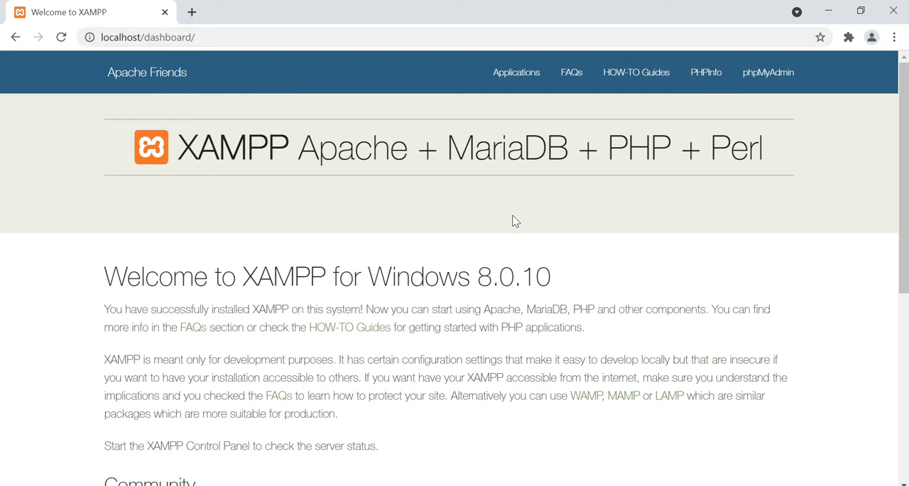
{"action": "left_click", "coordinate": [787, 75]}
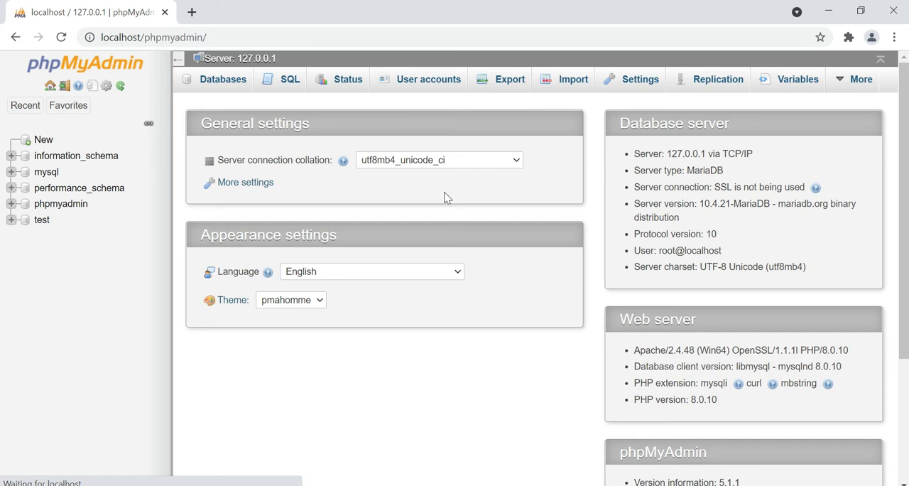
Create a new database named Demo in phpMyAdmin with the utf8mb4_general_ci collation
{"action": "left_click", "coordinate": [44, 141]}
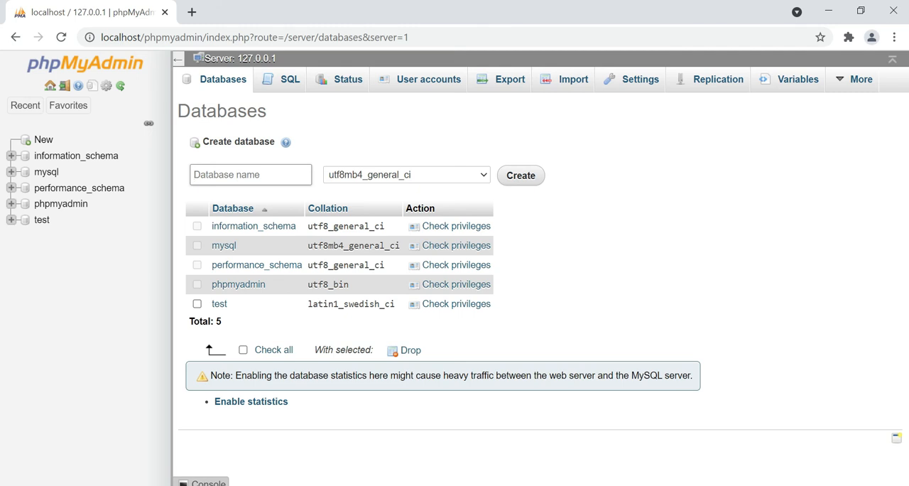
{"action": "type", "text": "Demo"}
{"action": "left_click", "coordinate": [526, 177]}
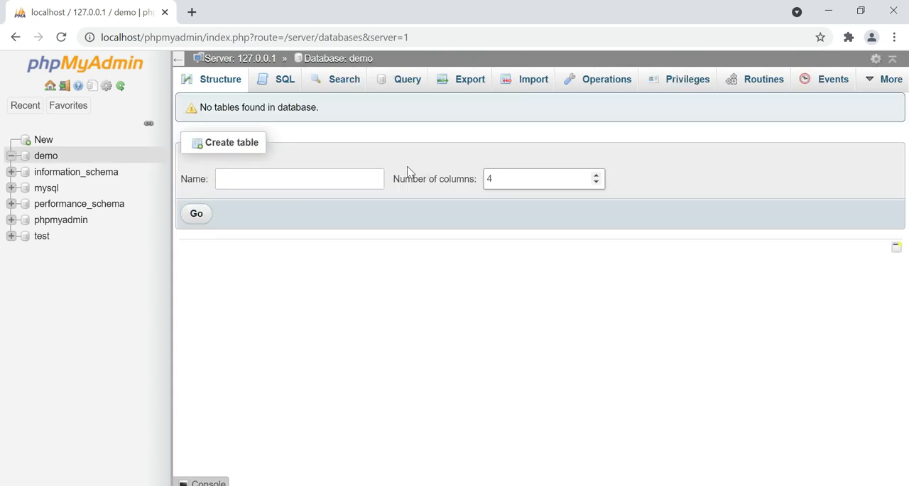
Load localhost/myfirstwebsite in a new browser tab
{"action": "left_click", "coordinate": [191, 13]}
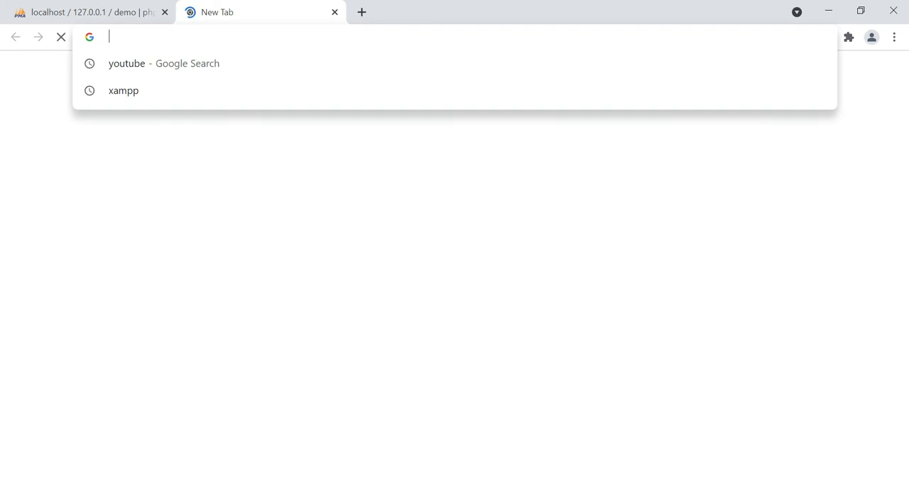
{"action": "type", "text": "loa"}
{"action": "key", "text": "BackSpace"}
{"action": "type", "text": "c"}
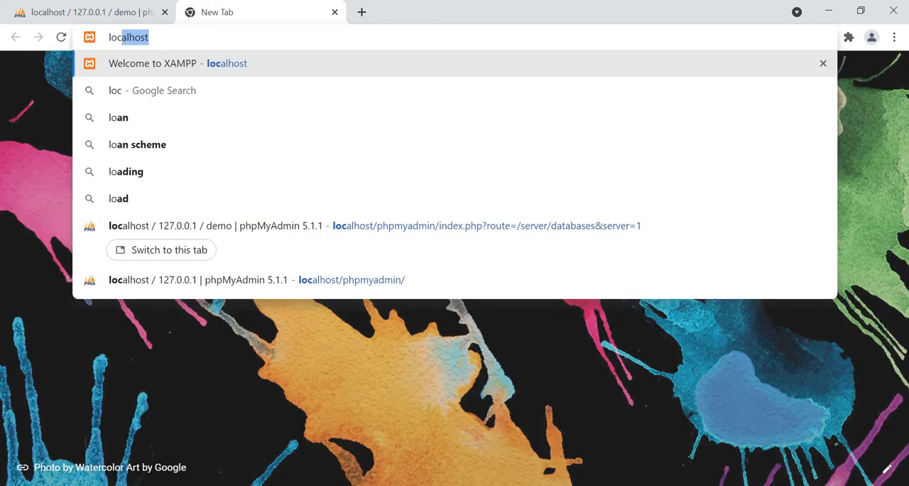
{"action": "type", "text": "alhost"}
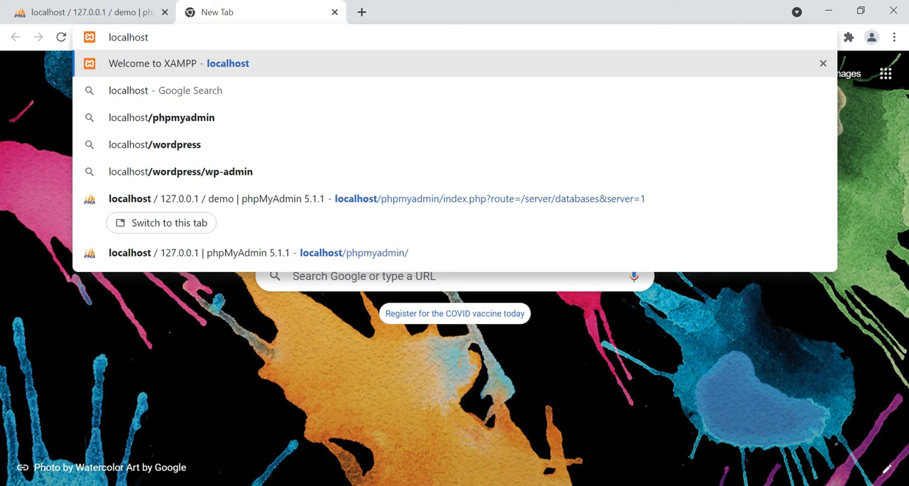
{"action": "type", "text": "/myfirstwebsite"}
{"action": "key", "text": "Return"}
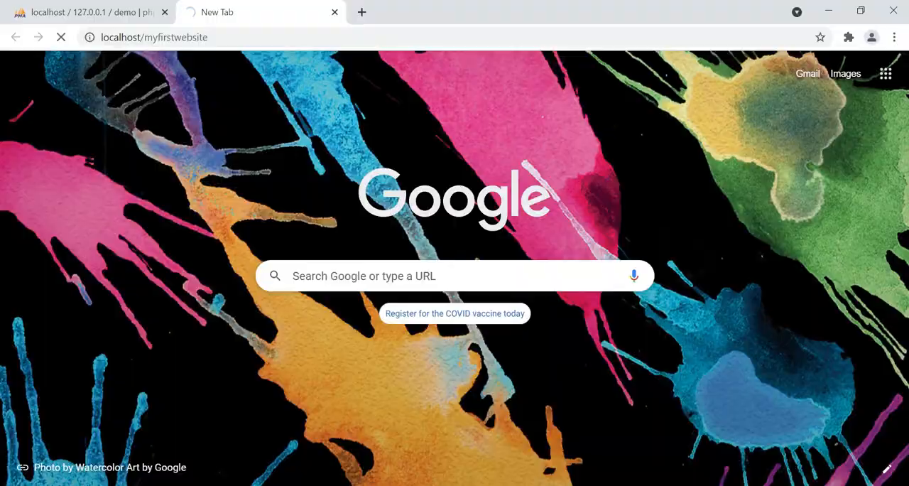
Check the website's folder in File Explorer and return to Chrome
{"action": "key", "text": "alt+Tab"}
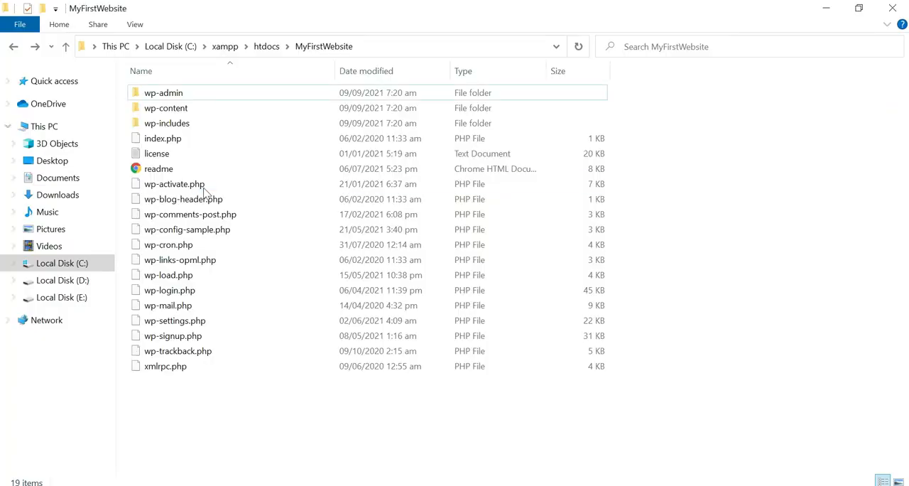
{"action": "left_click", "coordinate": [13, 47]}
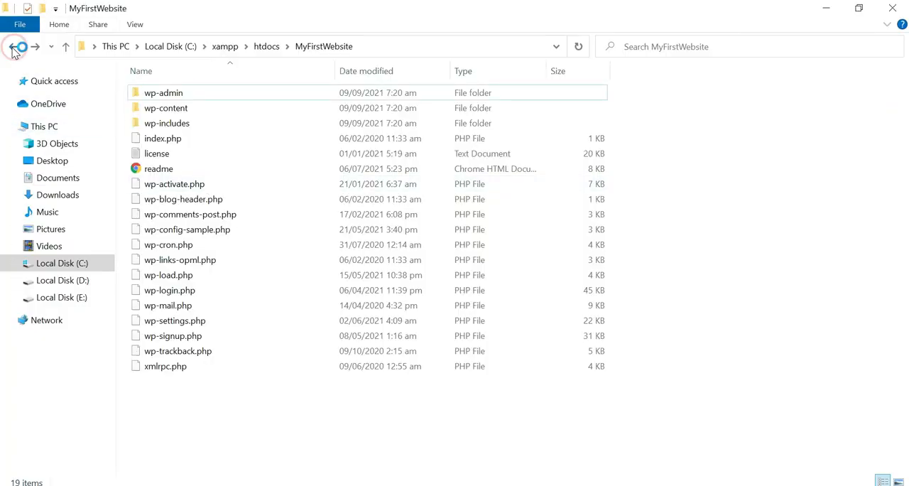
{"action": "key", "text": "alt+Tab"}
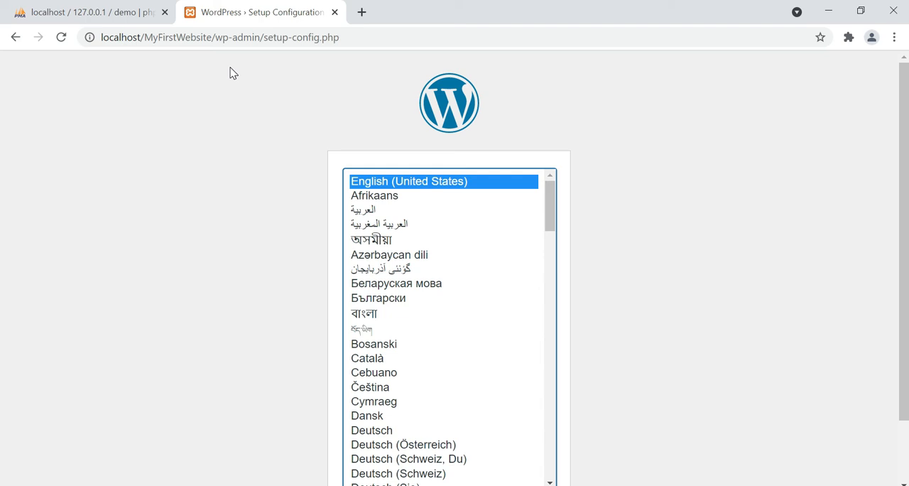
Continue the WordPress setup with English (United States) and proceed to the database connection form
{"action": "scroll", "coordinate": [232, 77], "scroll_direction": "down", "scroll_amount": 2}
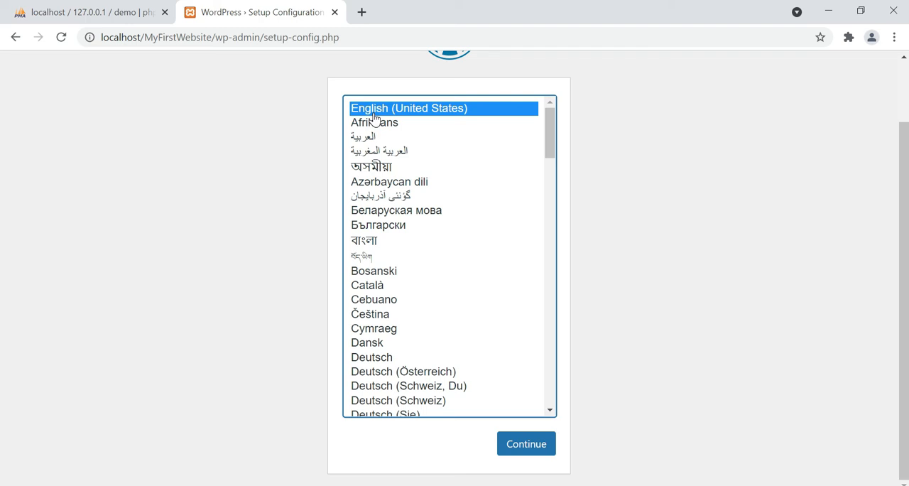
{"action": "left_click", "coordinate": [537, 452]}
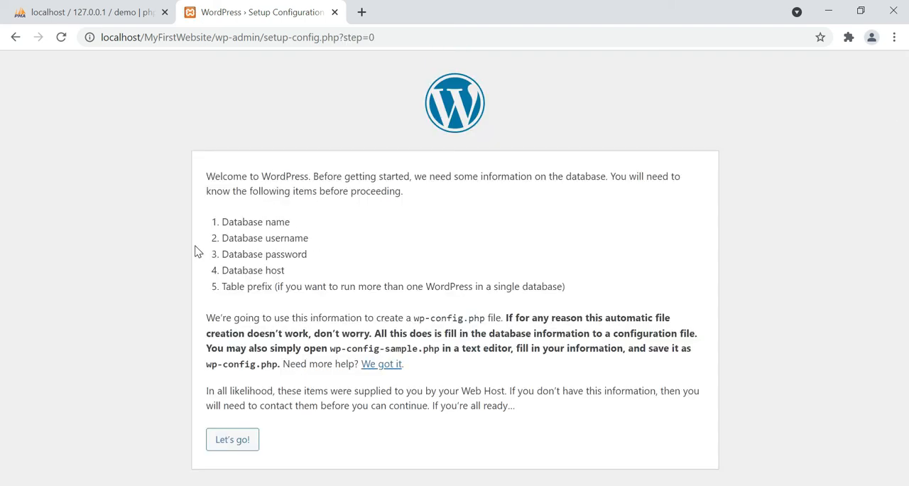
{"action": "left_click", "coordinate": [233, 440]}
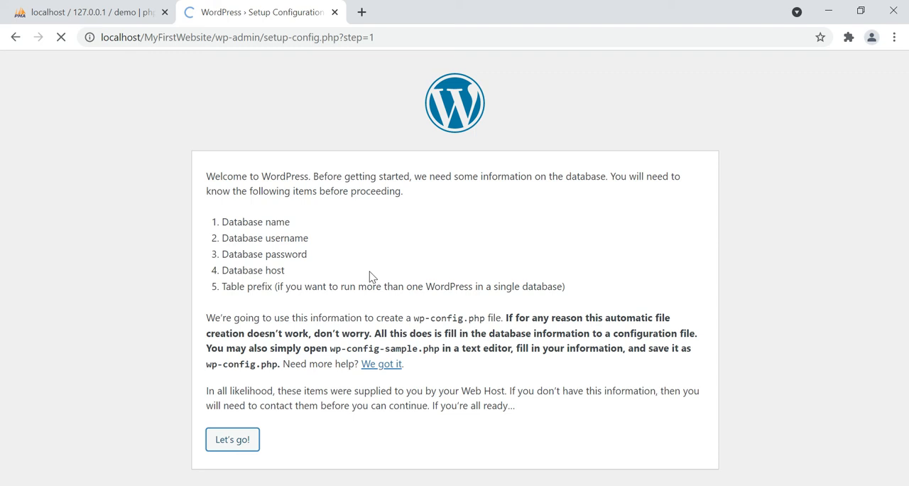
Set the database name to demo, checking it in phpMyAdmin, and the database username to root
{"action": "left_click_drag", "start_coordinate": [380, 217], "coordinate": [324, 213]}
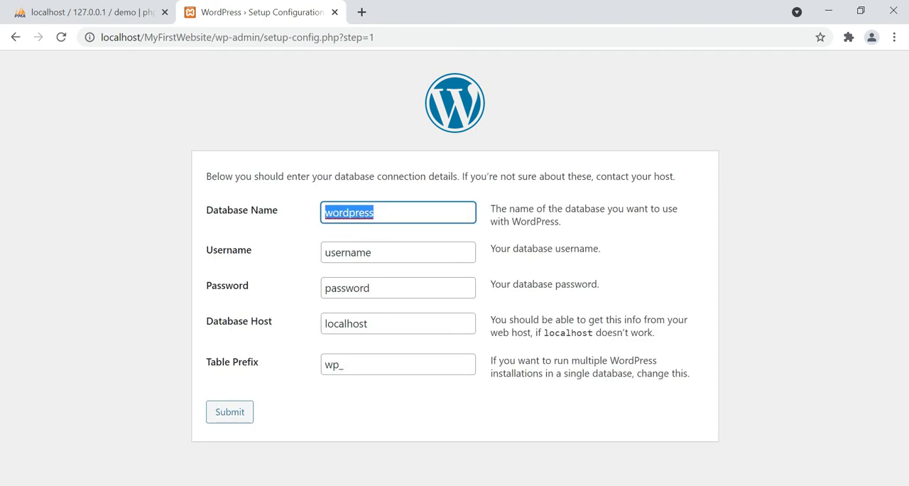
{"action": "left_click", "coordinate": [135, 14]}
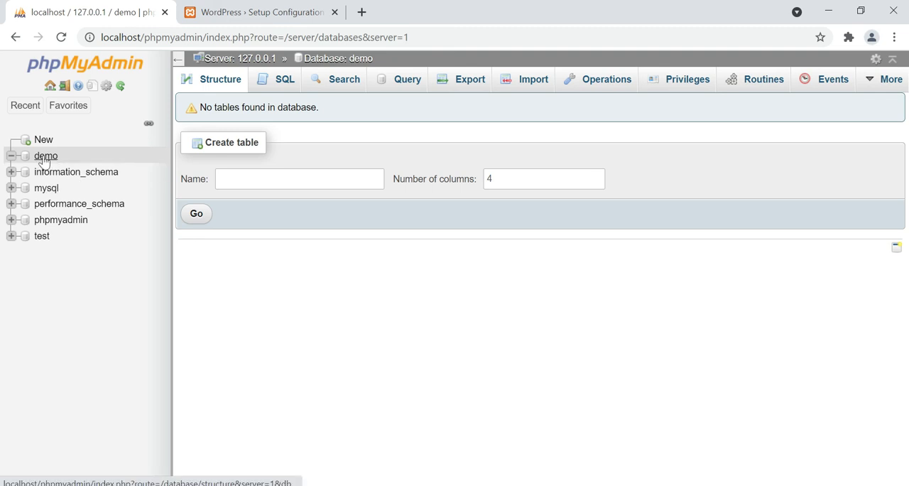
{"action": "left_click", "coordinate": [248, 13]}
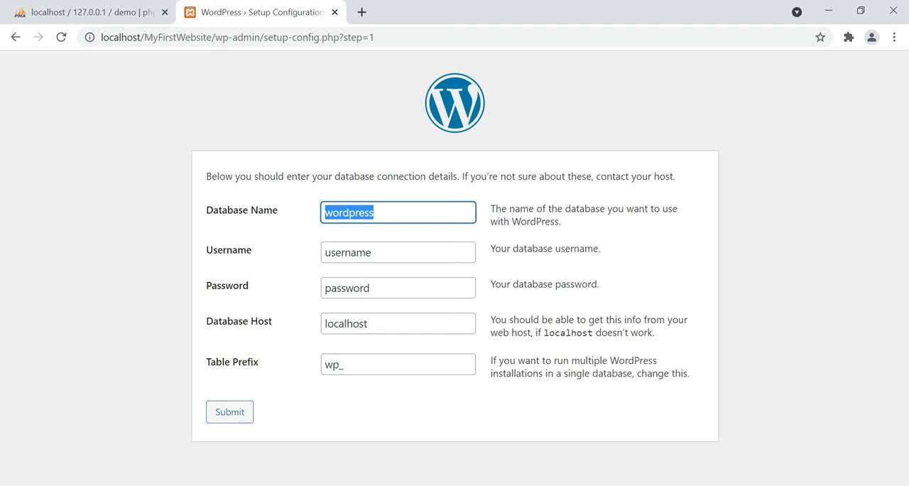
{"action": "type", "text": "demo"}
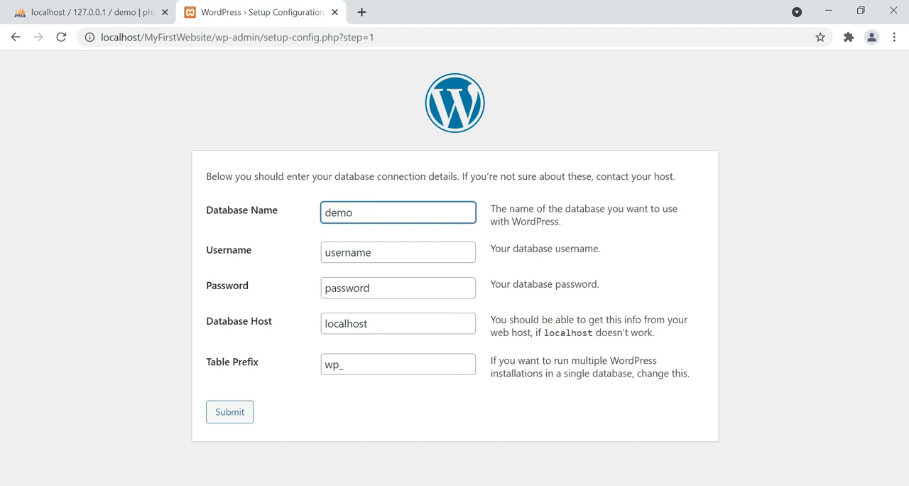
{"action": "left_click_drag", "start_coordinate": [379, 258], "coordinate": [317, 263]}
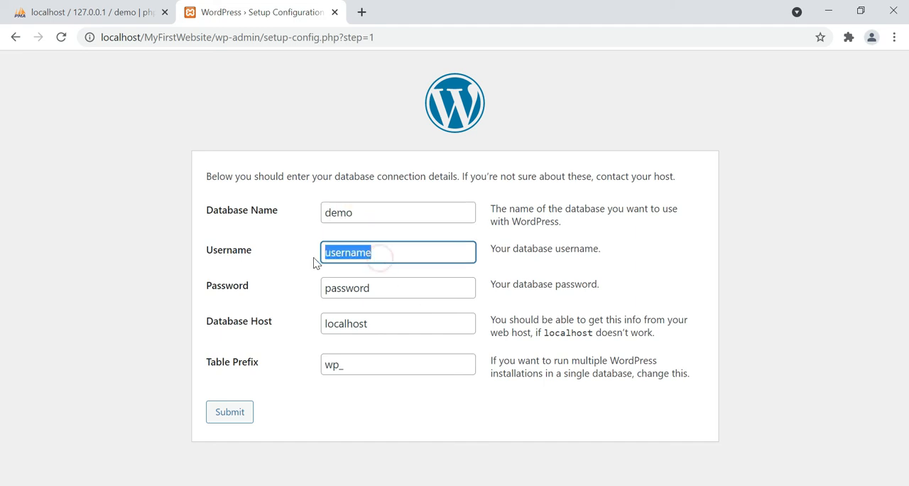
{"action": "type", "text": "root"}
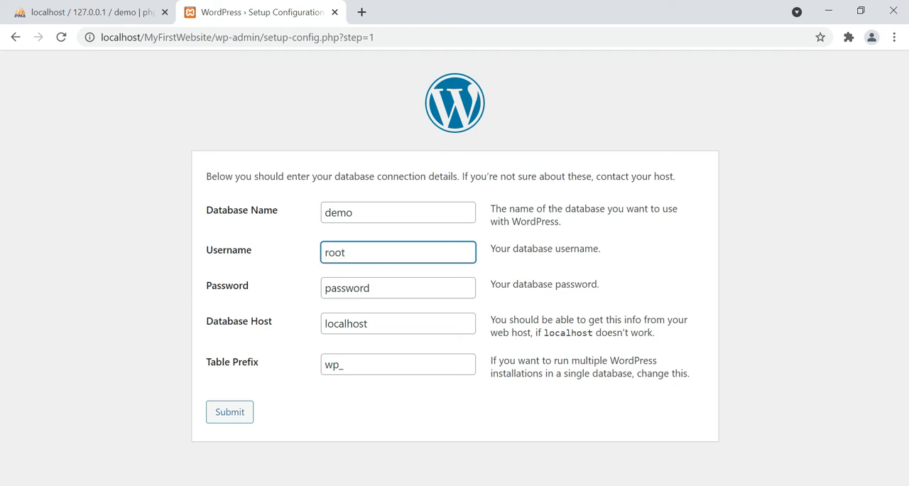
Clear the database password, submit the connection details and run the WordPress installation
{"action": "left_click_drag", "start_coordinate": [390, 284], "coordinate": [315, 286]}
{"action": "left_click", "coordinate": [305, 284]}
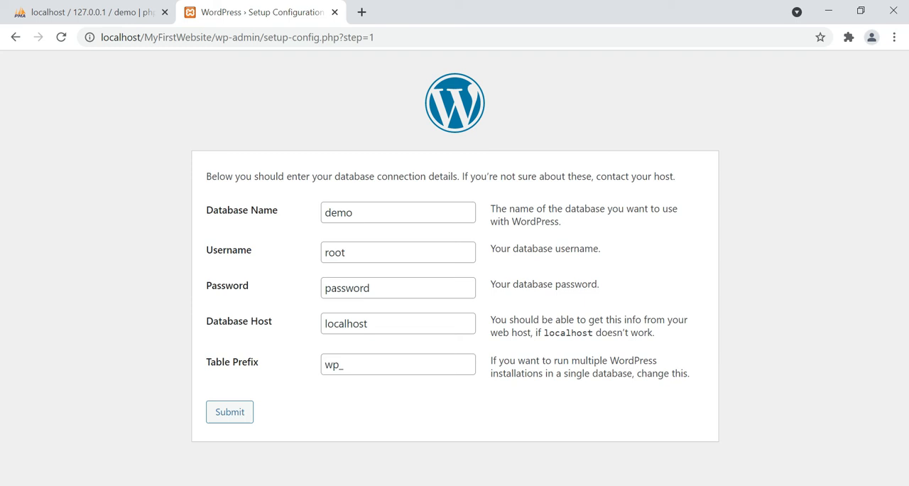
{"action": "left_click_drag", "start_coordinate": [360, 285], "coordinate": [341, 286]}
{"action": "left_click", "coordinate": [315, 287]}
{"action": "double_click", "coordinate": [345, 287]}
{"action": "key", "text": "BackSpace"}
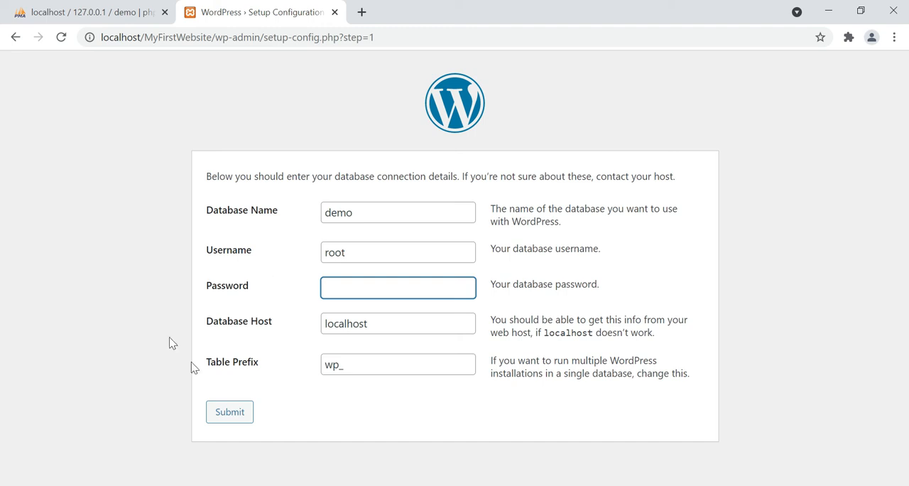
{"action": "left_click", "coordinate": [231, 417]}
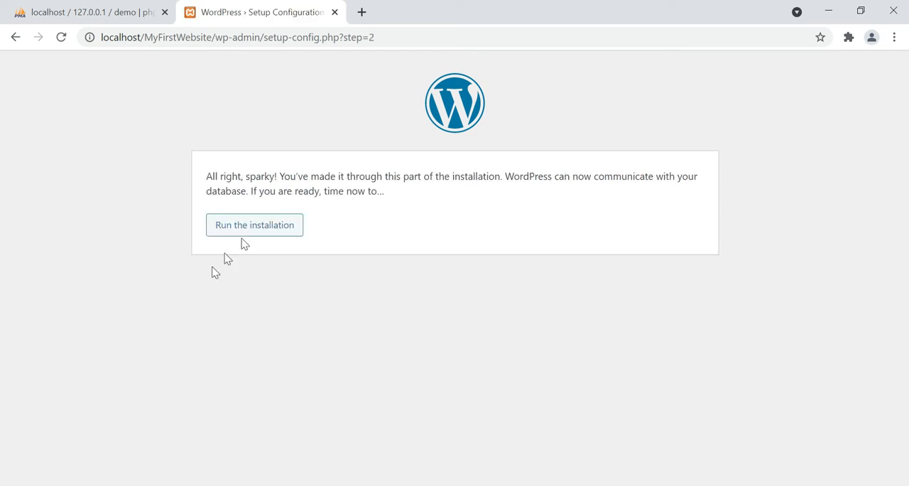
{"action": "left_click", "coordinate": [248, 233]}
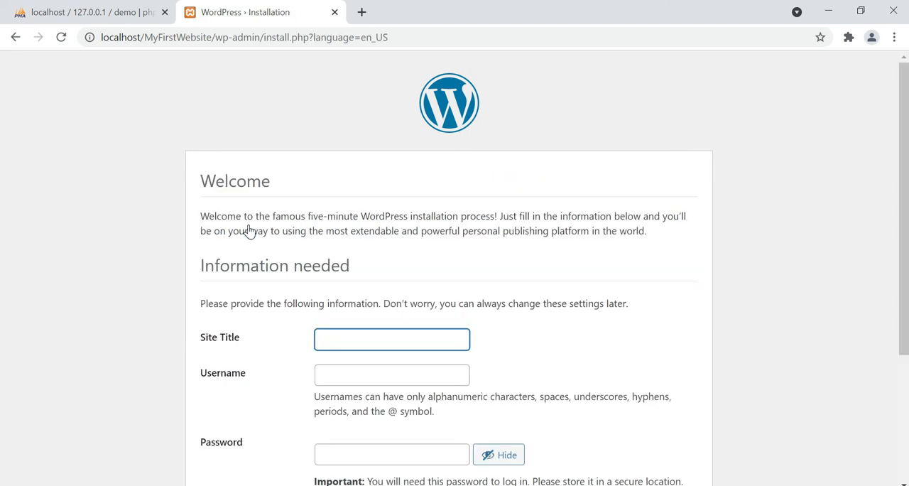
Set the site title to My First Website and the WordPress username to admin
{"action": "scroll", "coordinate": [346, 229], "scroll_direction": "down", "scroll_amount": 1}
{"action": "left_click", "coordinate": [344, 263]}
{"action": "type", "text": "My "}
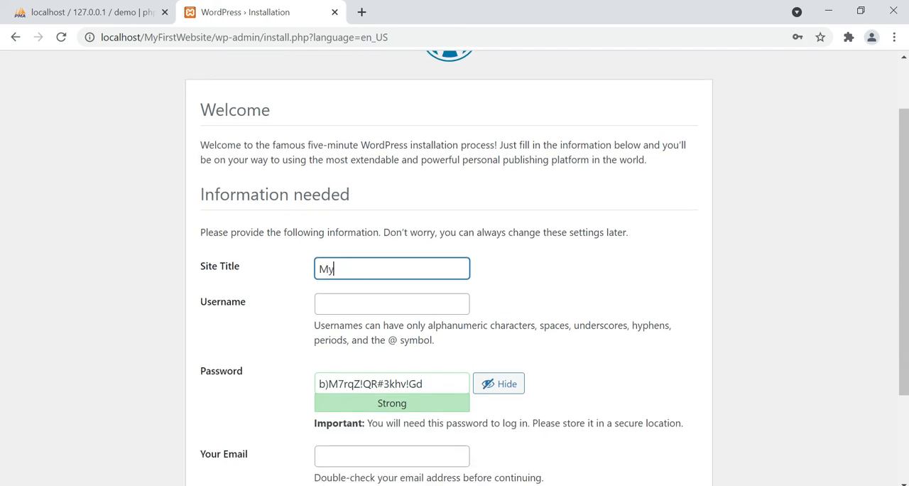
{"action": "type", "text": "First Website"}
{"action": "left_click", "coordinate": [367, 307]}
{"action": "type", "text": "admin"}
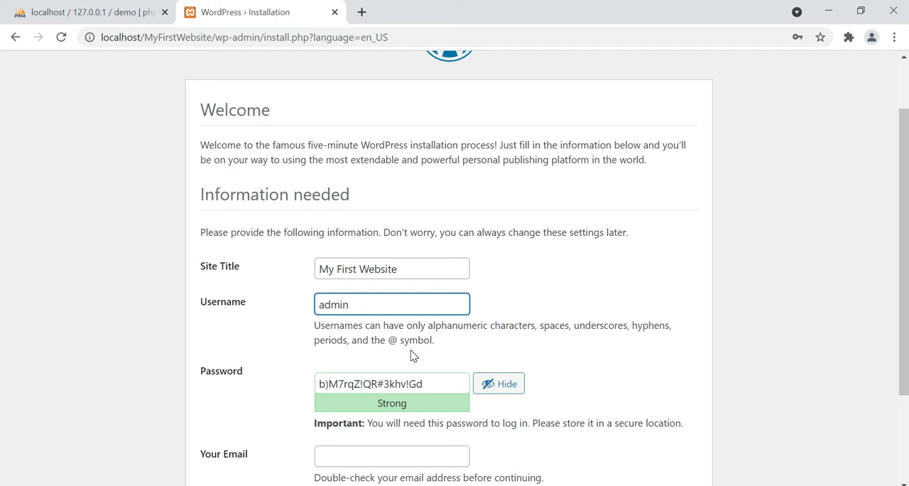
Replace the suggested password with the chosen account password and confirm use of a weak password
{"action": "scroll", "coordinate": [409, 359], "scroll_direction": "down", "scroll_amount": 1}
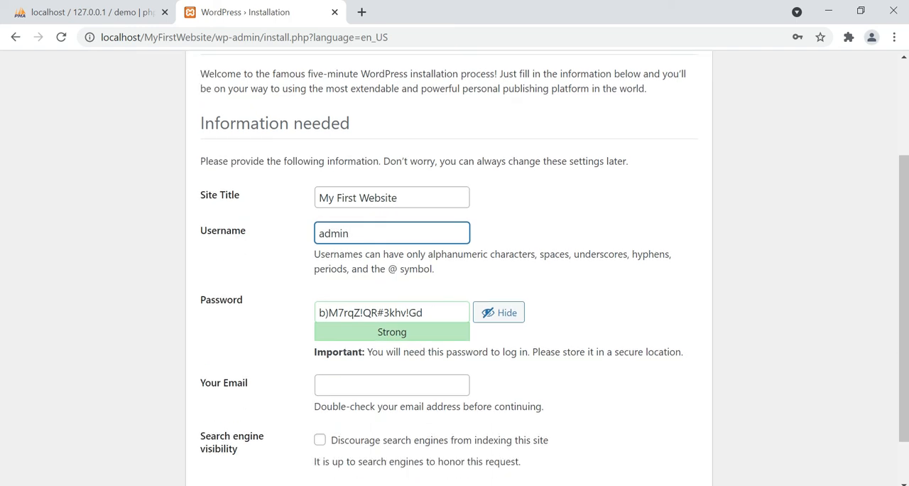
{"action": "left_click_drag", "start_coordinate": [443, 308], "coordinate": [317, 312]}
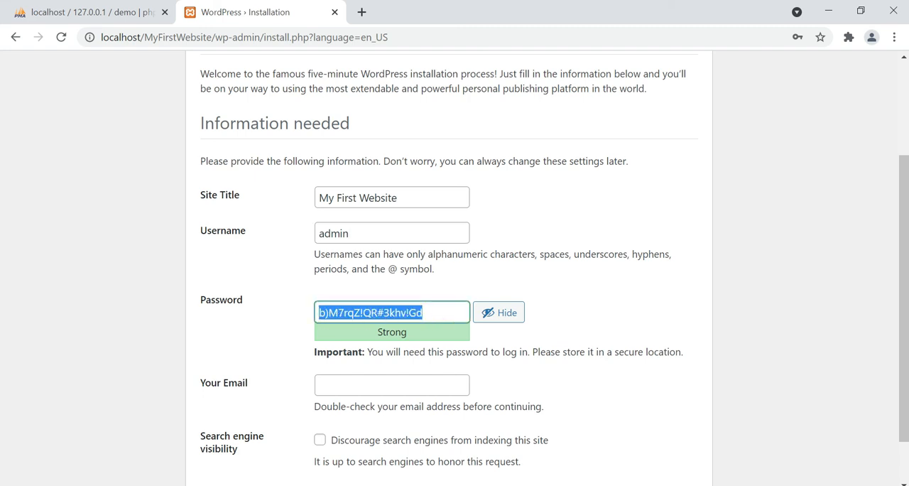
{"action": "type", "text": "admin"}
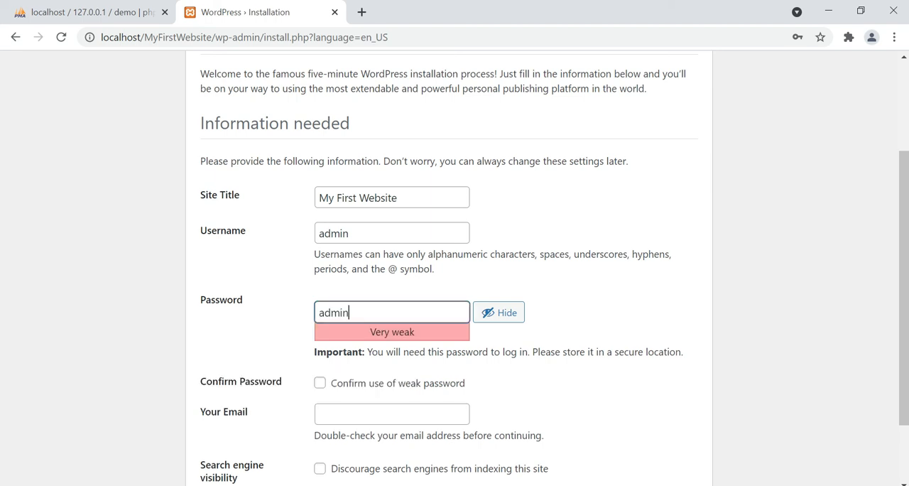
{"action": "scroll", "coordinate": [375, 319], "scroll_direction": "down", "scroll_amount": 1}
{"action": "left_click", "coordinate": [375, 319]}
Enter the site administrator's e-mail address and install WordPress
{"action": "left_click", "coordinate": [394, 336]}
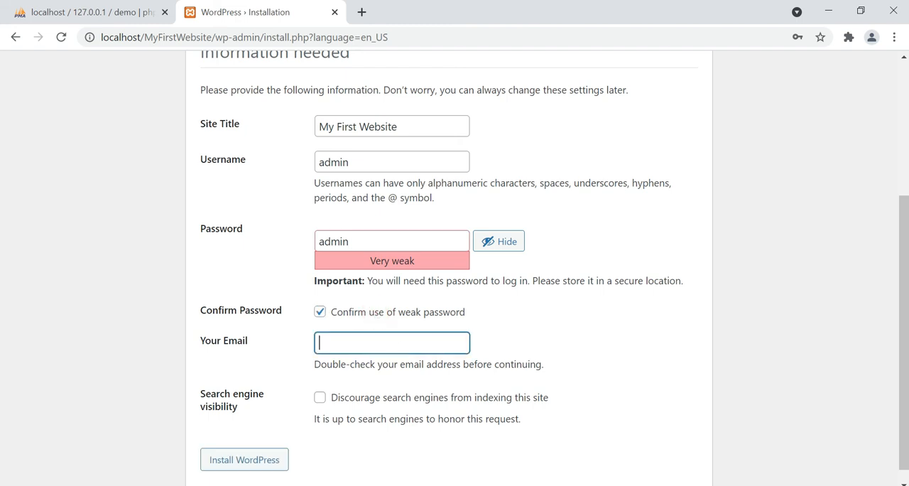
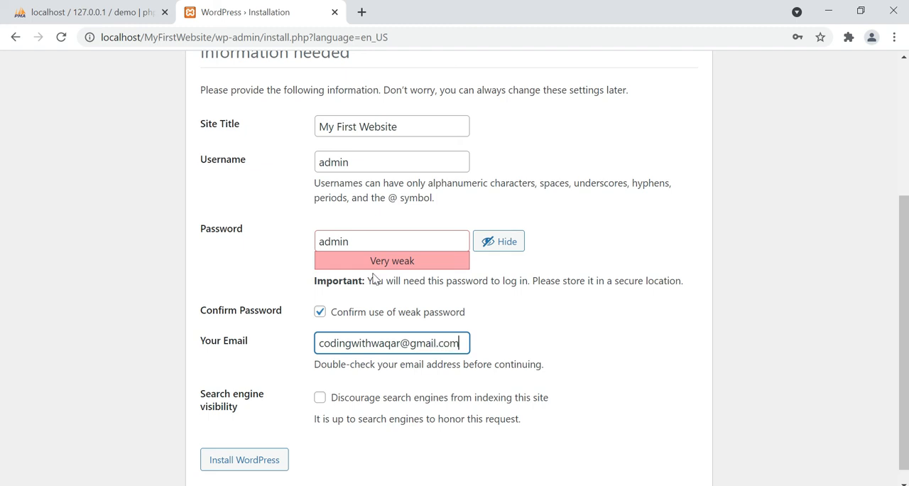
{"action": "left_click", "coordinate": [248, 462]}
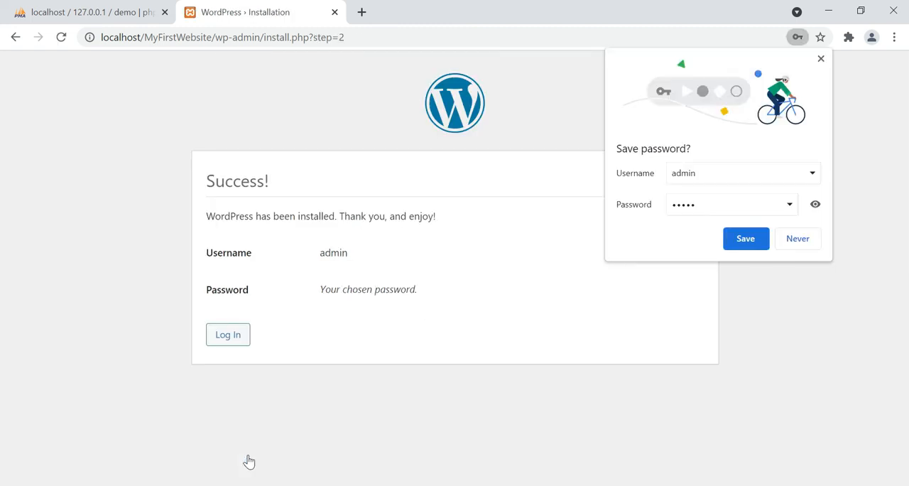
Decline saving the password in the browser and log in to the new site as admin with the account password
{"action": "left_click", "coordinate": [799, 237]}
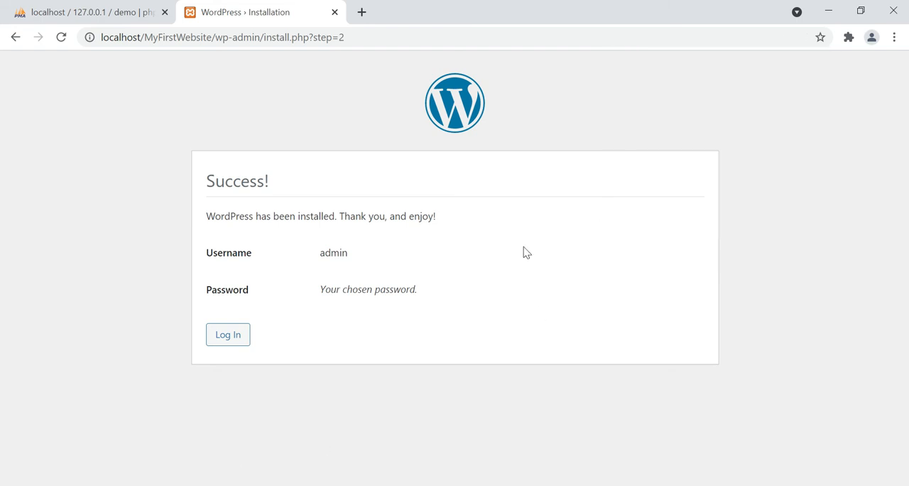
{"action": "left_click", "coordinate": [220, 339]}
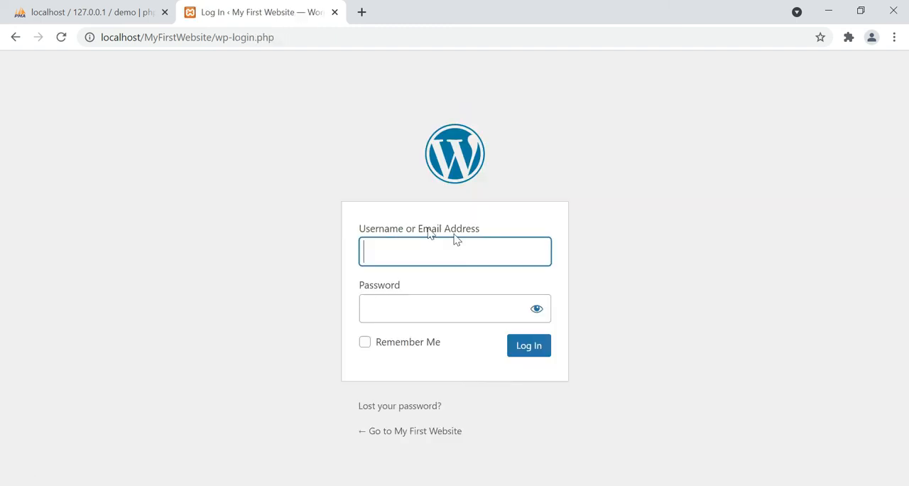
{"action": "left_click", "coordinate": [456, 246]}
{"action": "type", "text": "admin"}
{"action": "key", "text": "Tab"}
{"action": "type", "text": "•••"}
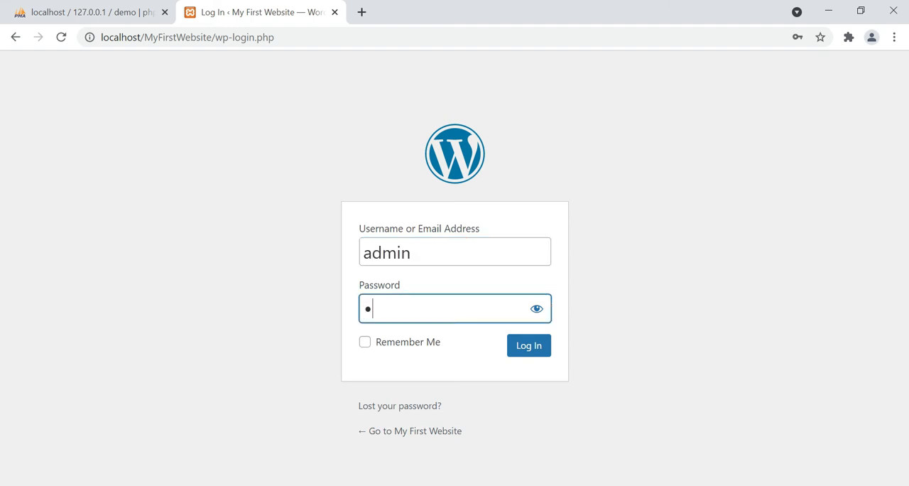
{"action": "type", "text": "••"}
{"action": "left_click", "coordinate": [529, 348]}
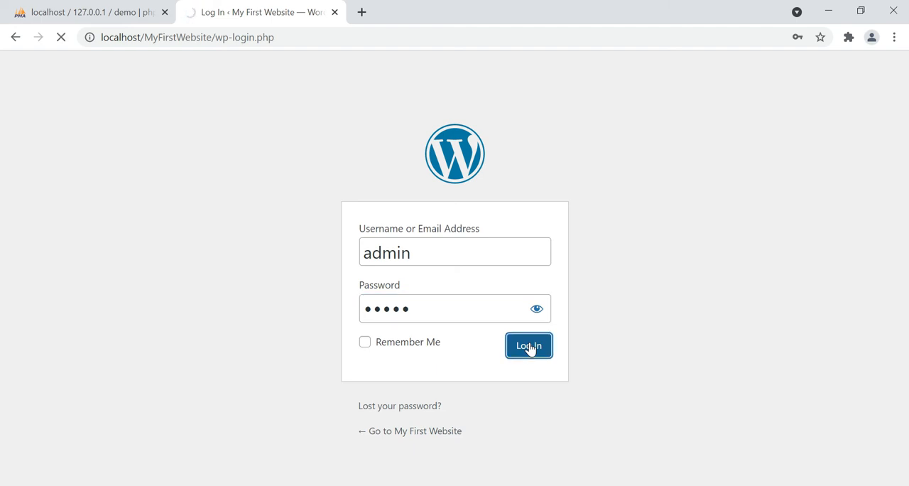